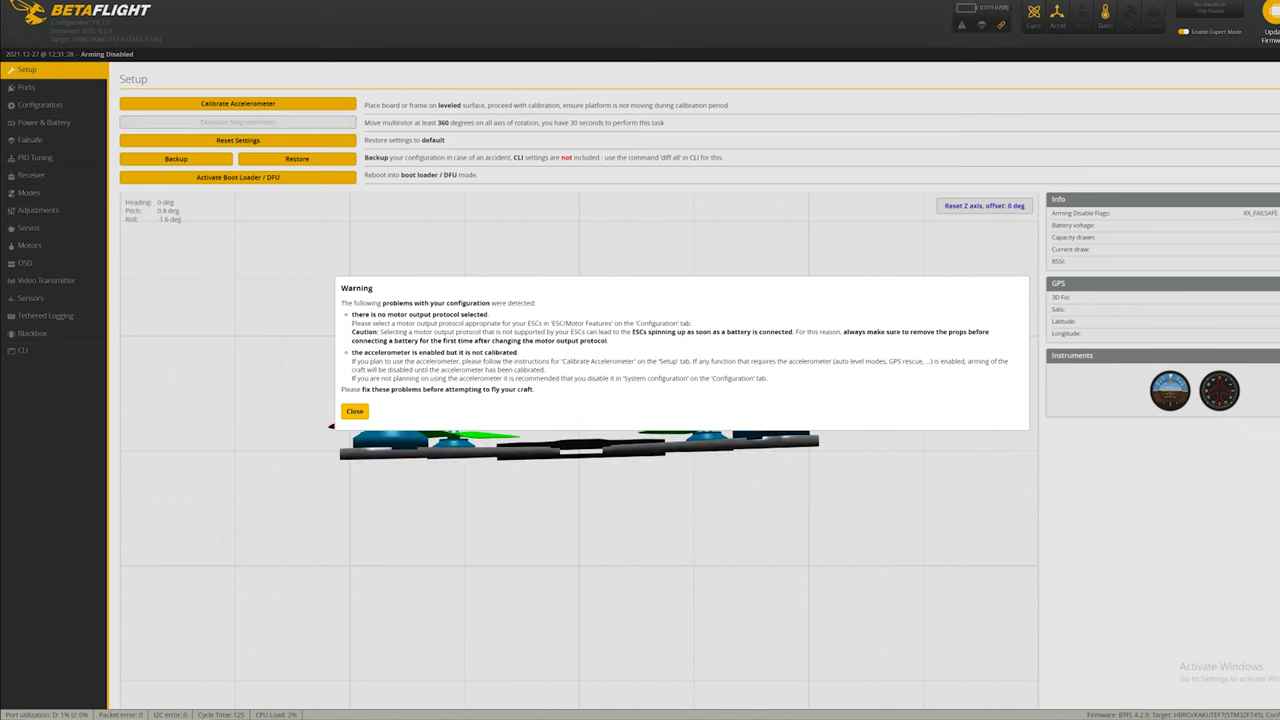
Dismiss the configuration problems warning and look over the Blackbox settings and the CLI page.
{"action": "key", "text": "Escape"}
{"action": "left_click", "coordinate": [35, 333]}
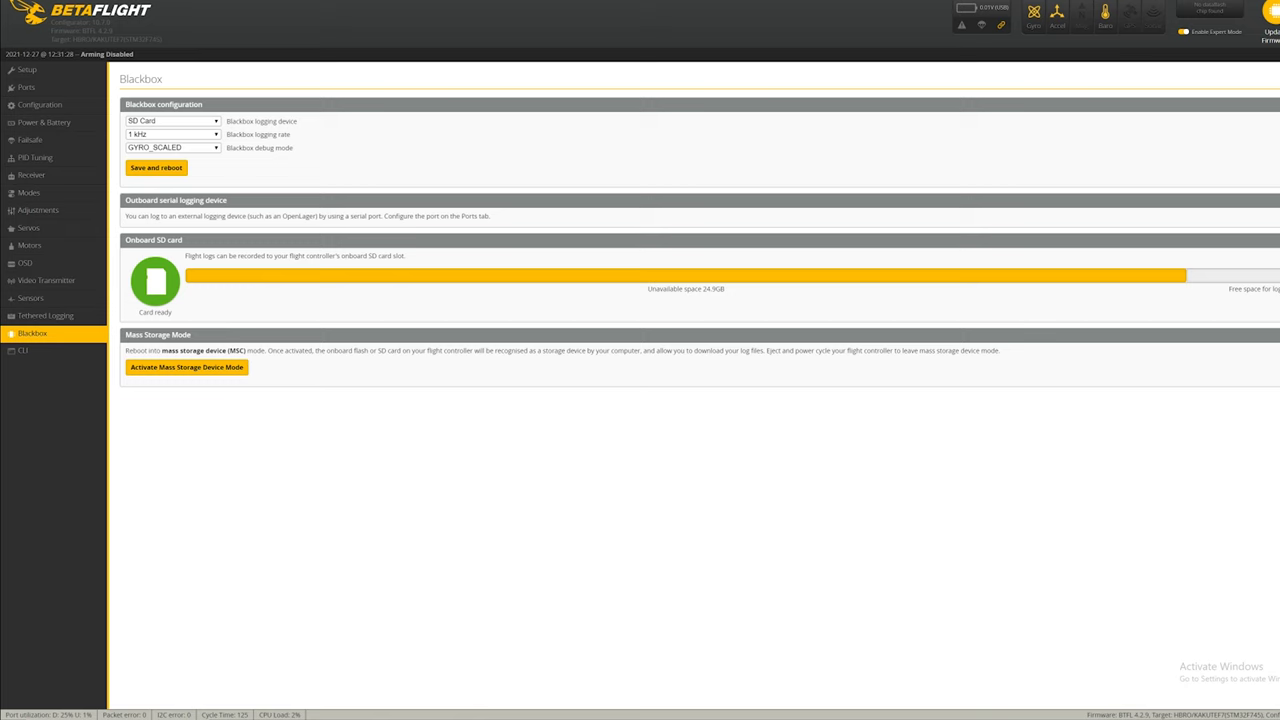
{"action": "left_click", "coordinate": [30, 350]}
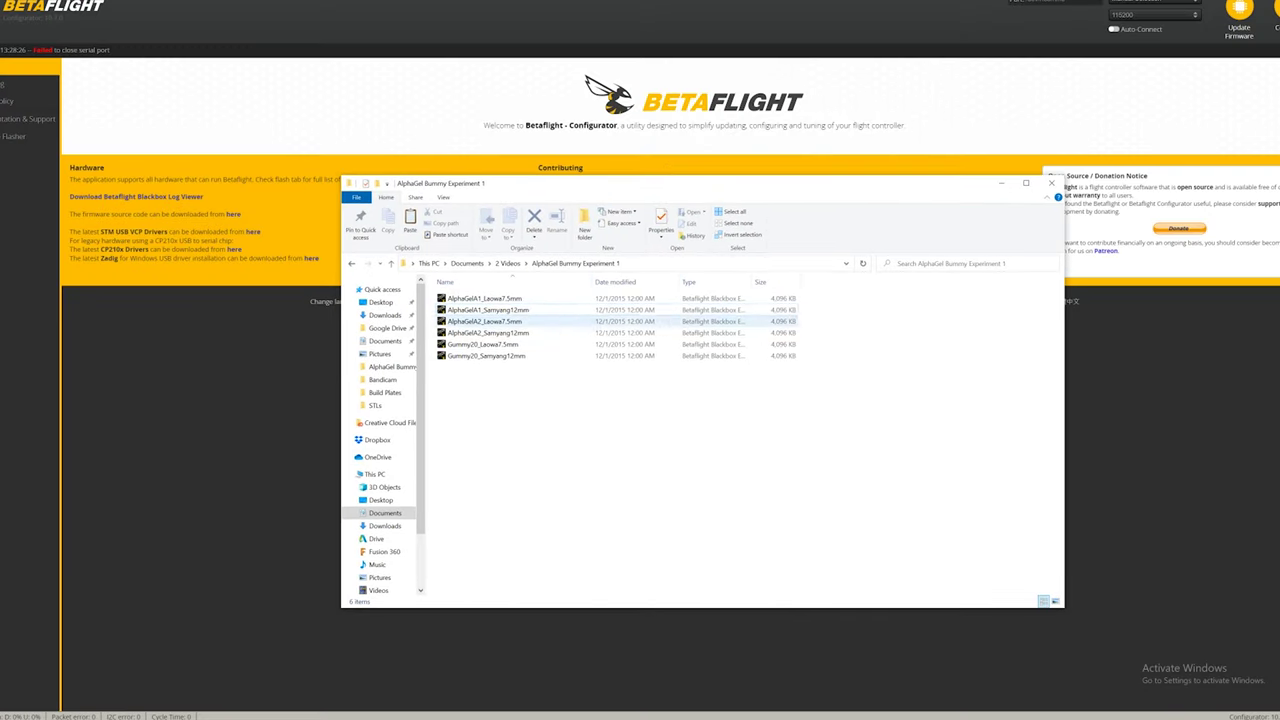
Open the Gummy20_Laowa7.5mm and Gummy20_Samyang12mm logs in Blackbox Explorer and arrange their windows side by side.
{"action": "left_click", "coordinate": [488, 310]}
{"action": "key", "text": "Down"}
{"action": "key", "text": "Down"}
{"action": "key", "text": "Down"}
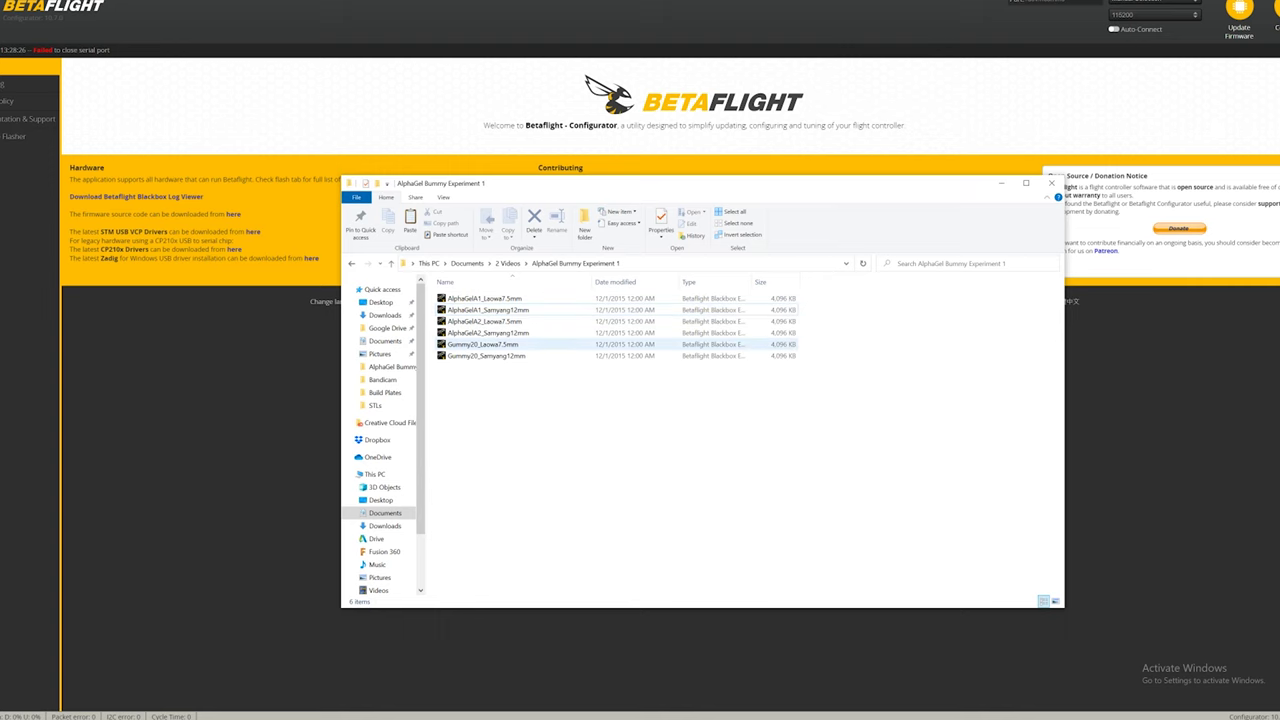
{"action": "left_click", "coordinate": [483, 344]}
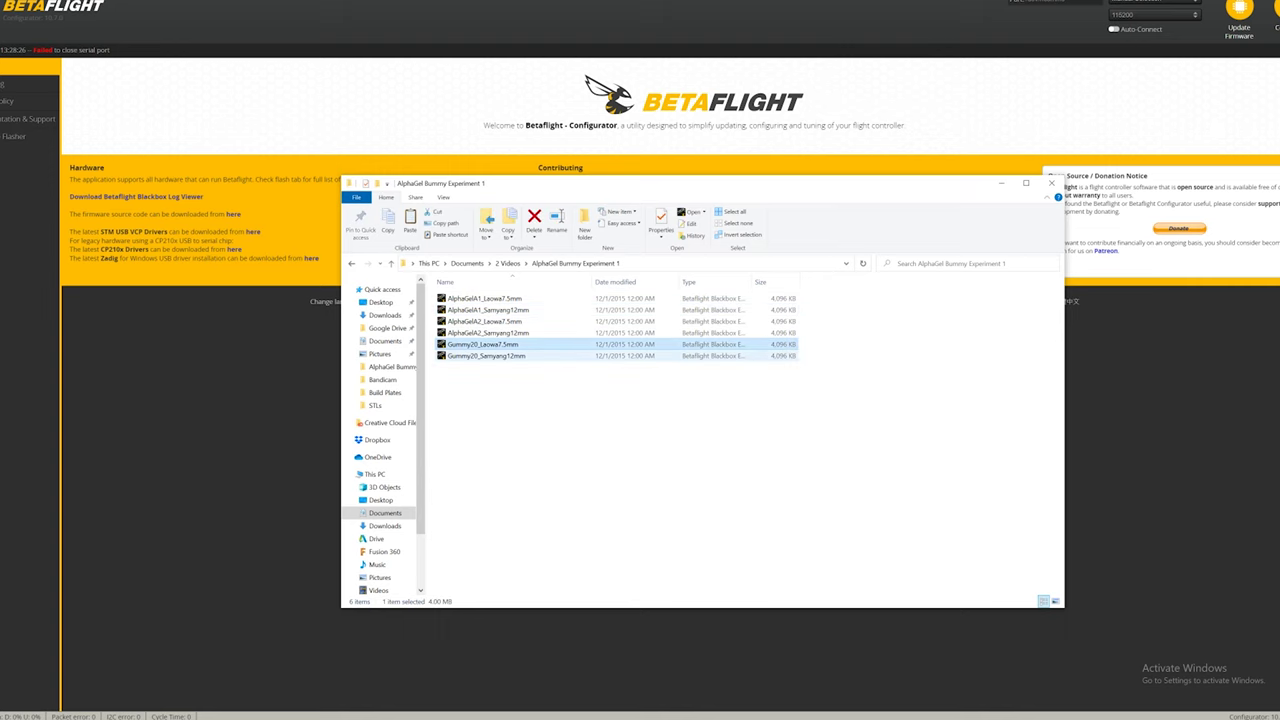
{"action": "key", "text": "Return"}
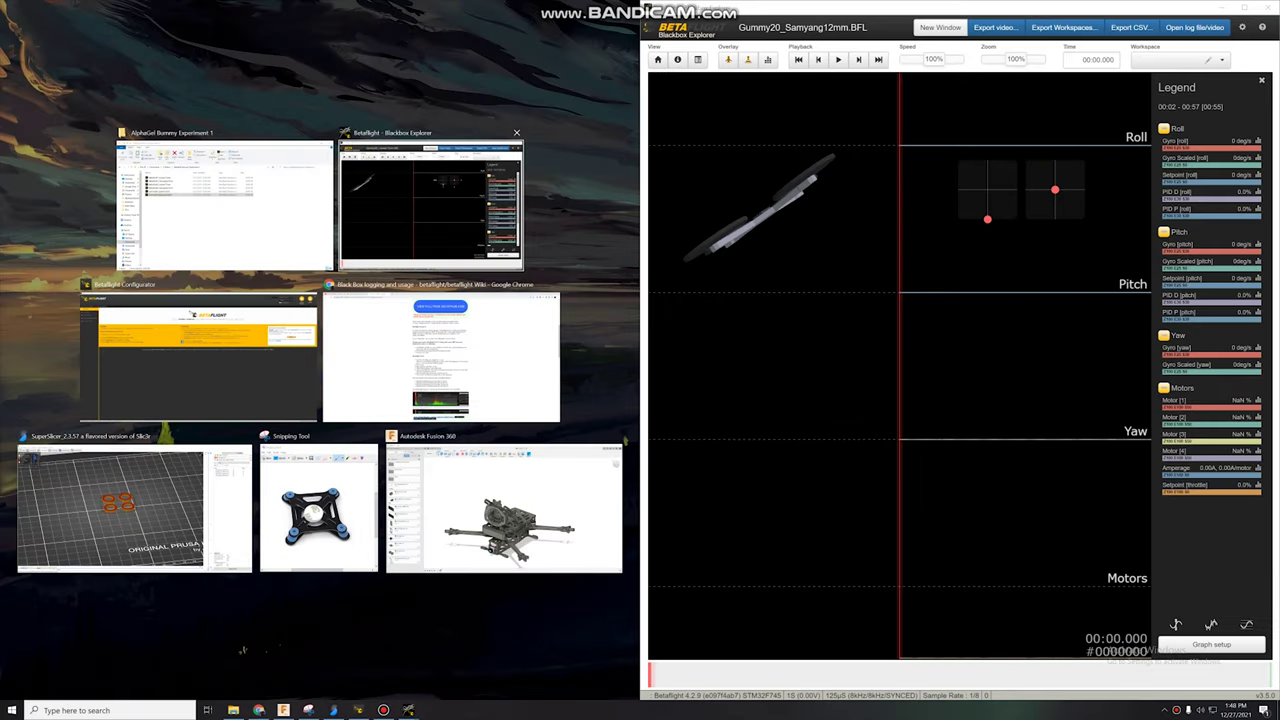
{"action": "left_click", "coordinate": [430, 205]}
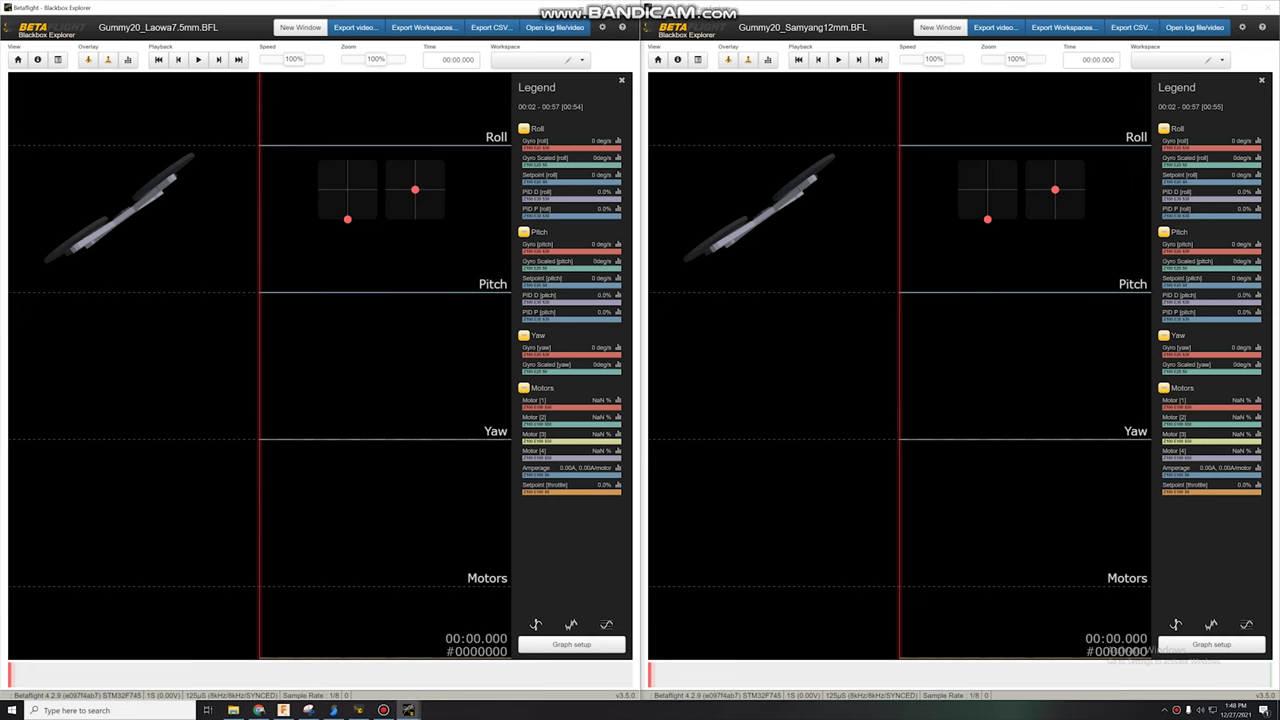
Move the Gummy20_Laowa7.5mm log to about 47.55 s and the Gummy20_Samyang12mm log to about 47.75 s.
{"action": "left_click_drag", "start_coordinate": [55, 675], "coordinate": [214, 675]}
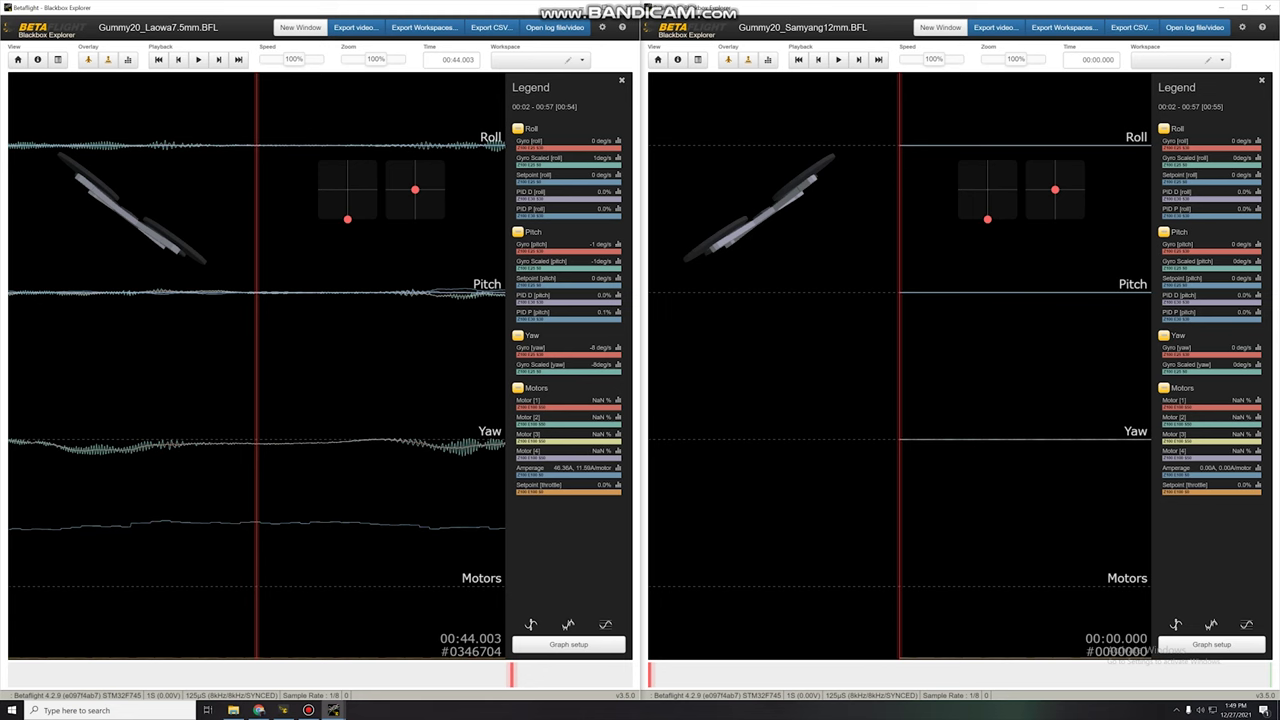
{"action": "left_click_drag", "start_coordinate": [702, 675], "coordinate": [1189, 675]}
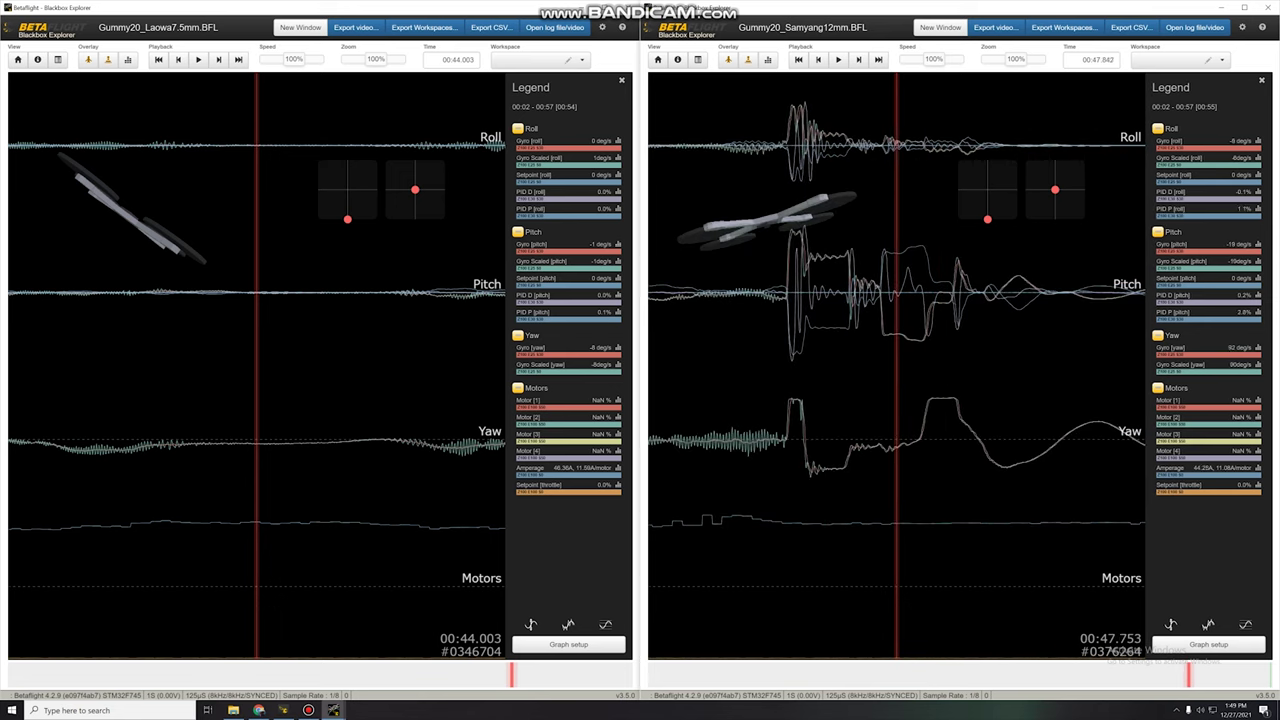
{"action": "mouse_move", "coordinate": [511, 675]}
{"action": "left_mouse_down"}
{"action": "mouse_move", "coordinate": [452, 675]}
{"action": "mouse_move", "coordinate": [567, 675]}
{"action": "mouse_move", "coordinate": [108, 675]}
{"action": "mouse_move", "coordinate": [551, 675]}
{"action": "left_mouse_up"}
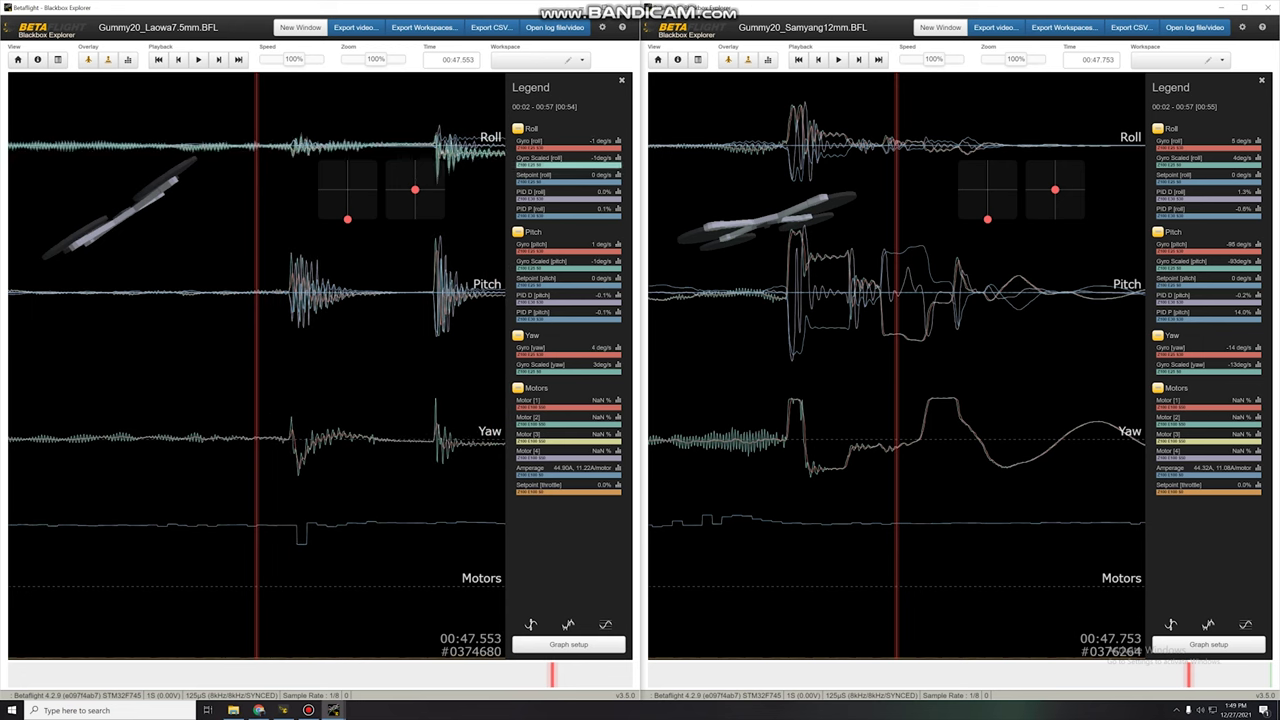
Show the Gyro Scaled [roll] spectrum for both Gummy20 logs and enlarge both analyser views.
{"action": "left_click", "coordinate": [566, 161]}
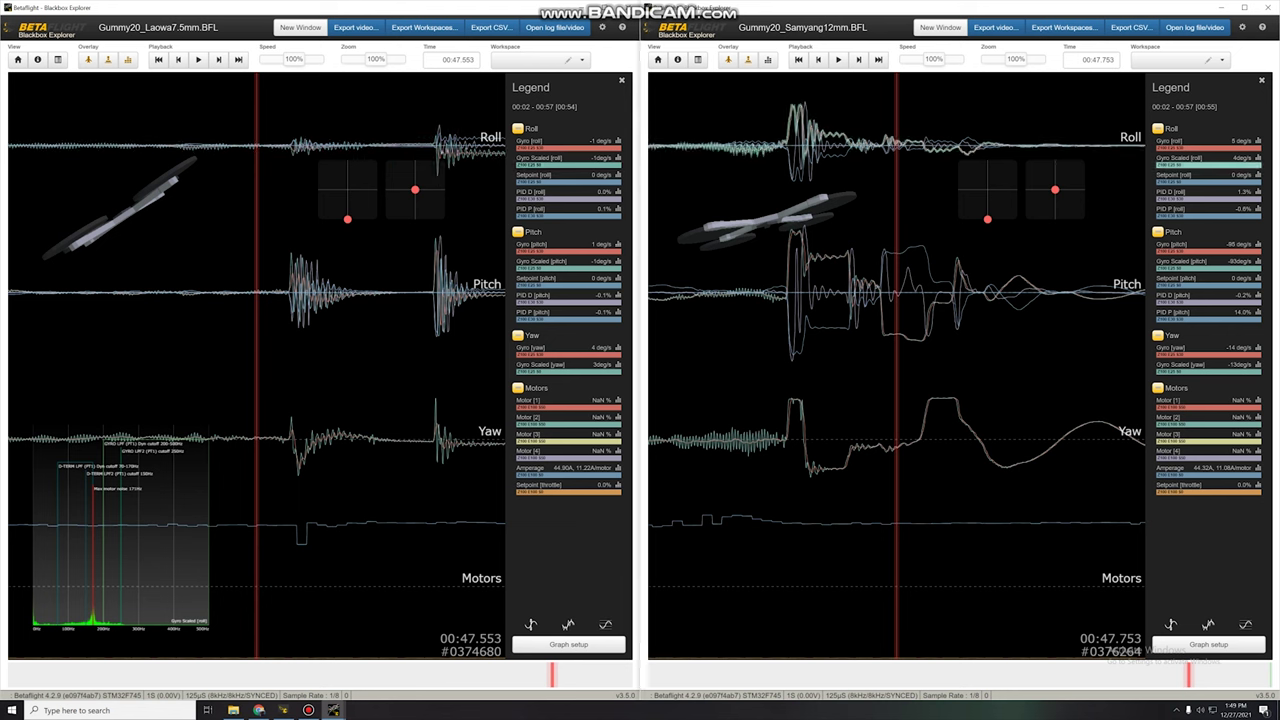
{"action": "left_click", "coordinate": [767, 59]}
{"action": "left_click", "coordinate": [200, 433]}
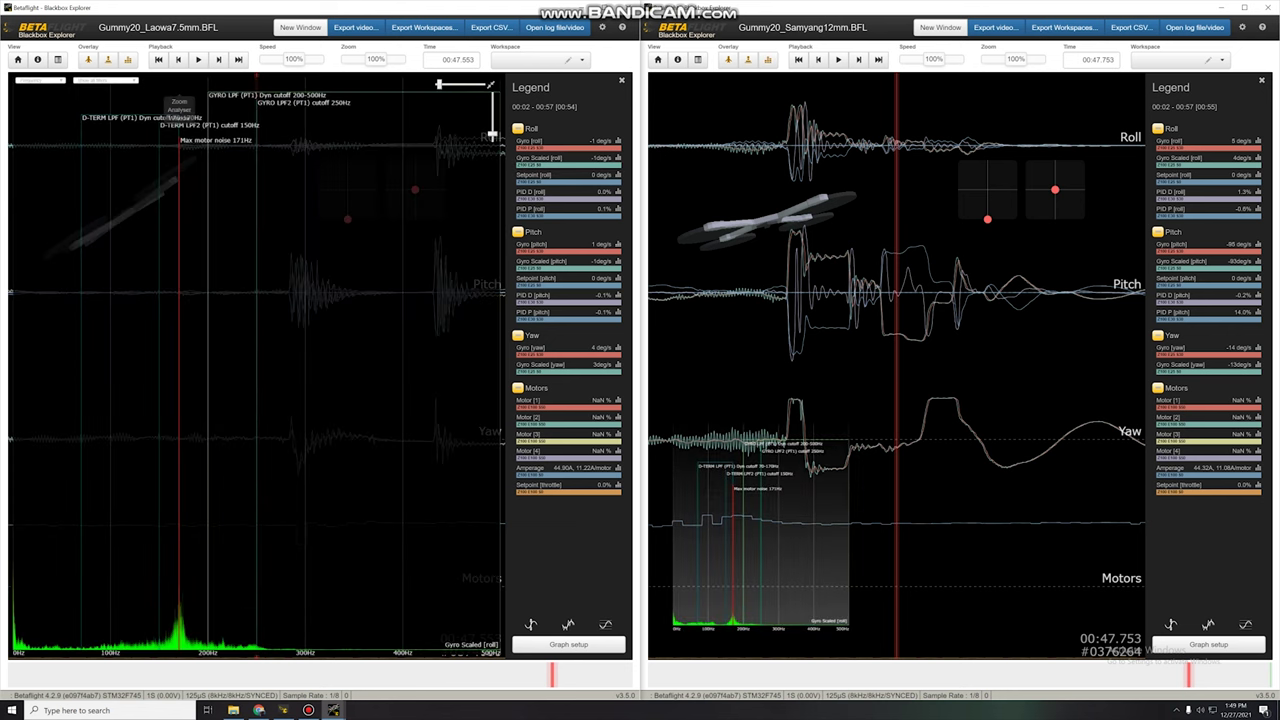
{"action": "left_click", "coordinate": [840, 432]}
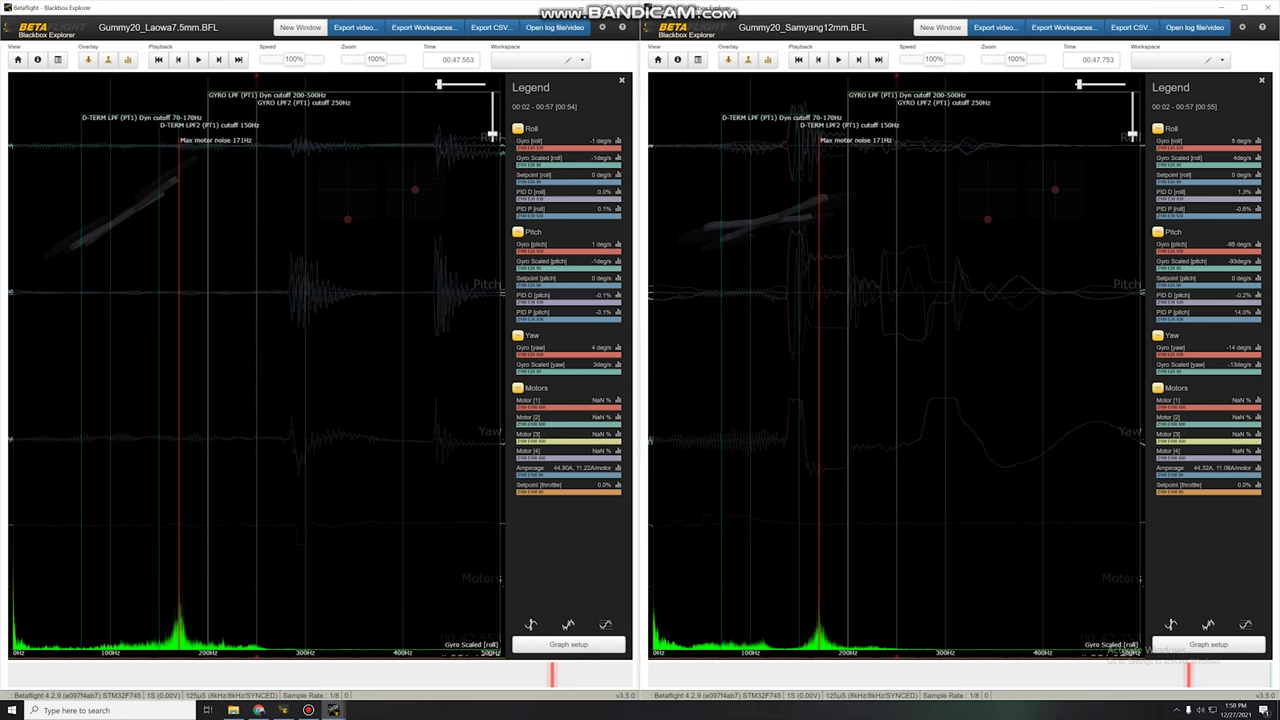
Compare the Gyro Scaled pitch spectra of the two Gummy20 logs, followed by their Gyro Scaled yaw spectra.
{"action": "left_click", "coordinate": [566, 264]}
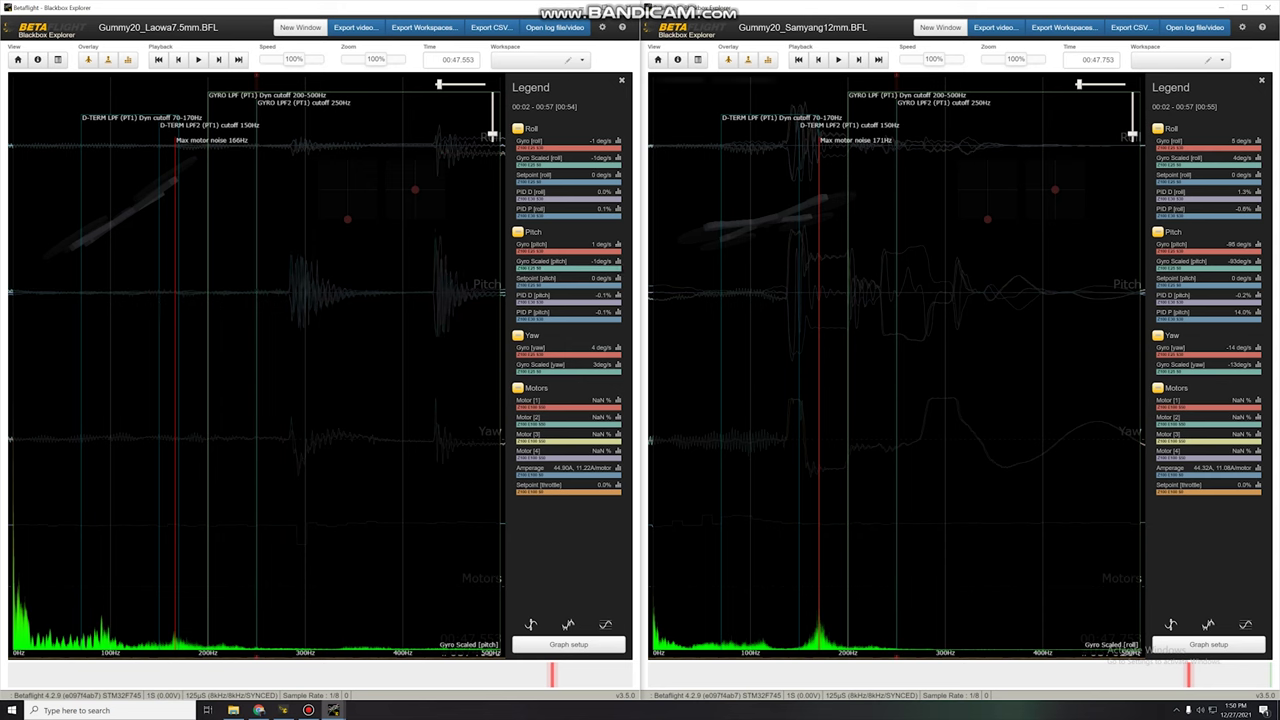
{"action": "left_click", "coordinate": [1206, 264]}
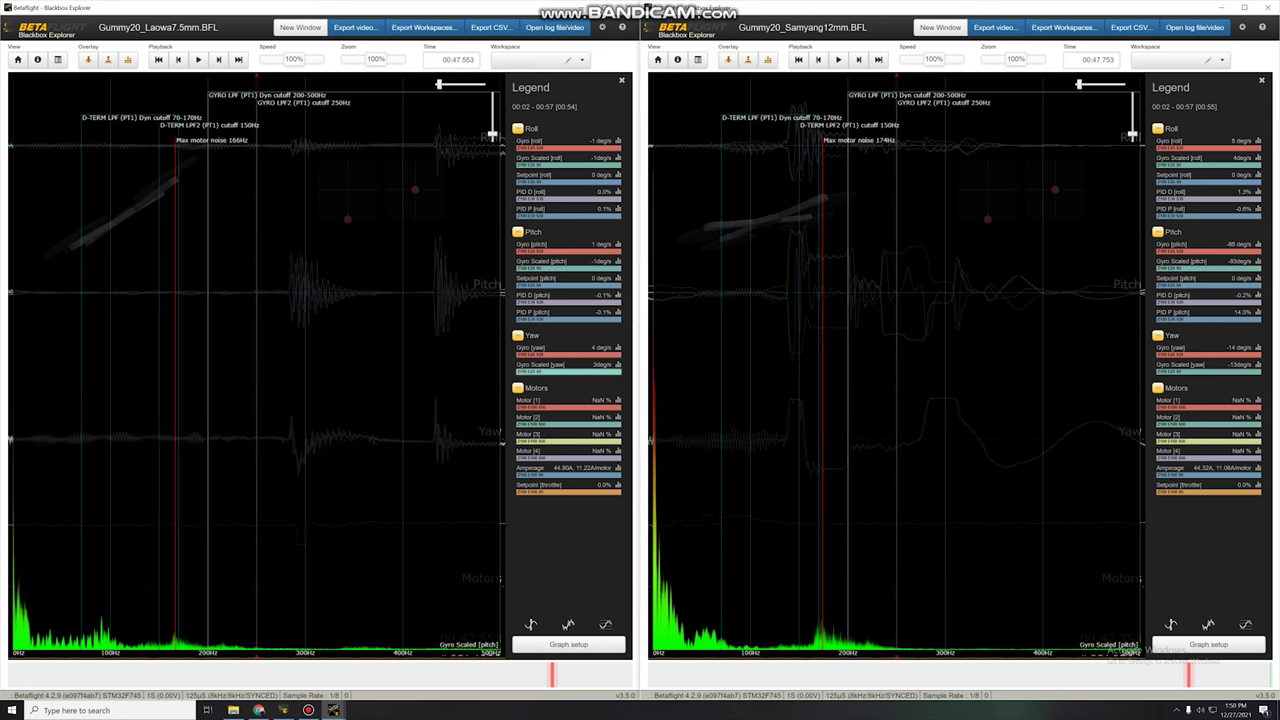
{"action": "left_click", "coordinate": [566, 367]}
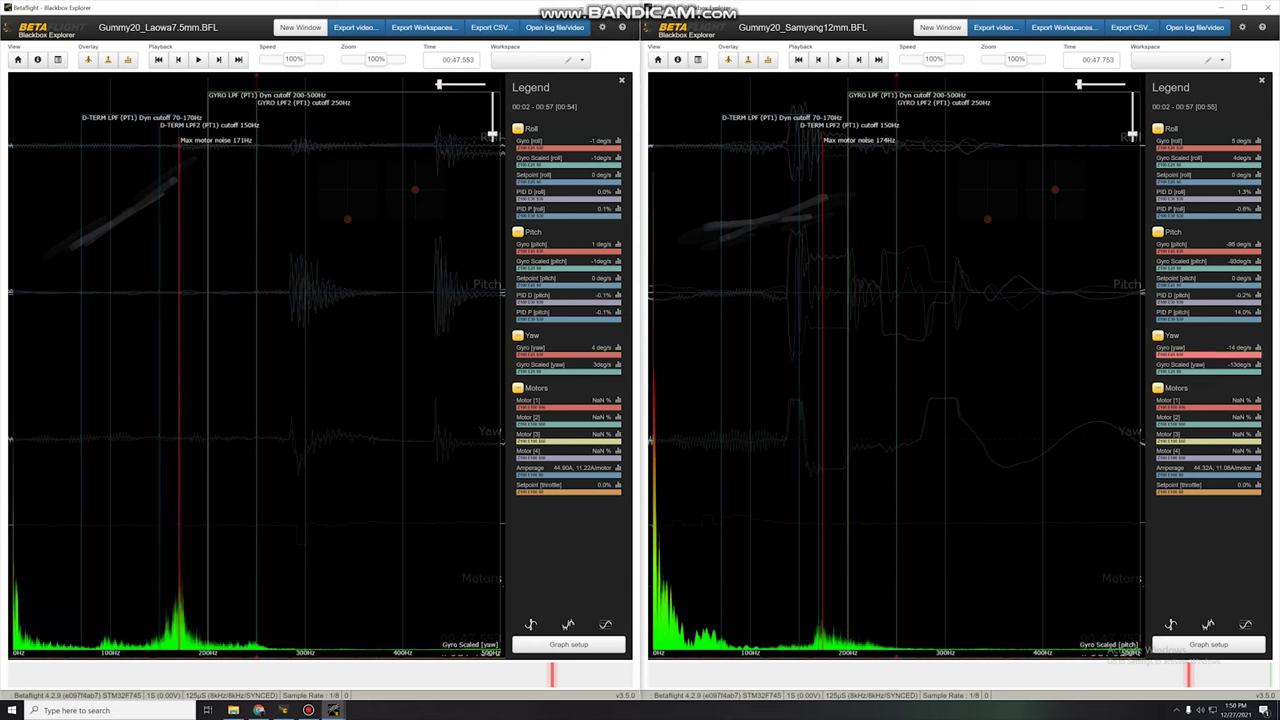
{"action": "left_click", "coordinate": [1206, 367]}
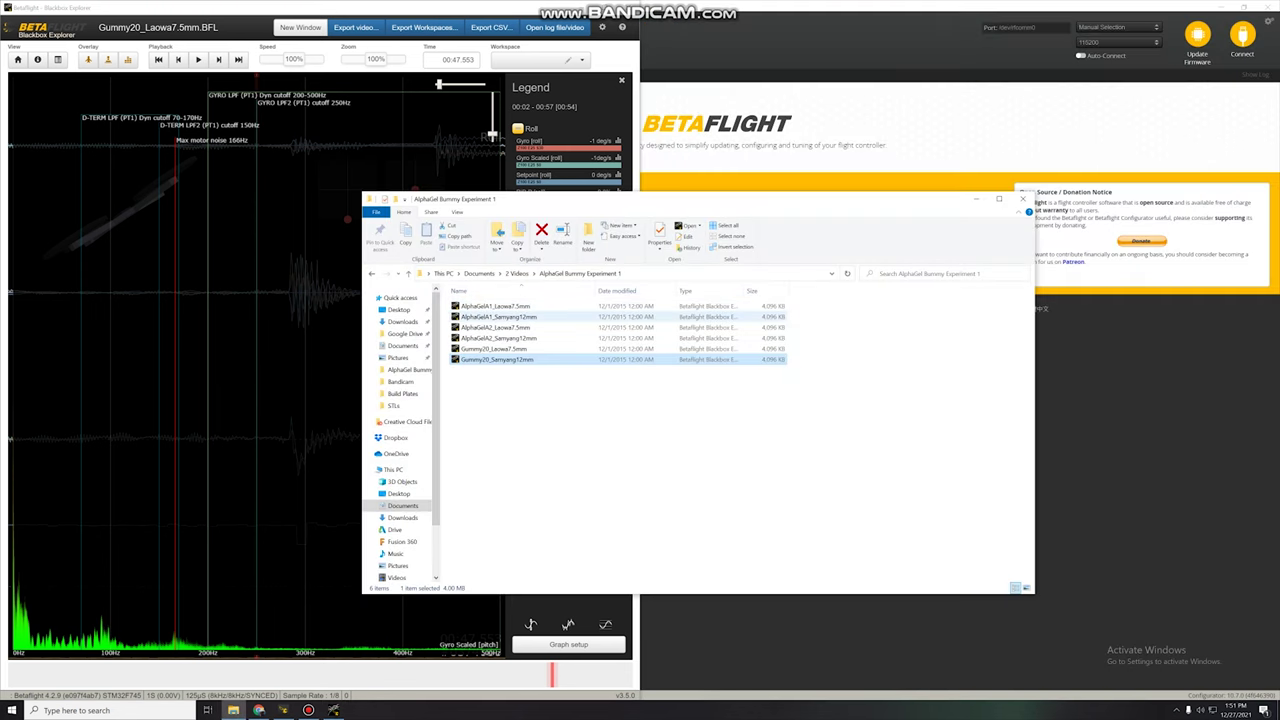
Open the AlphaGelA1_Laowa7.5mm log beside the Gummy20_Laowa7.5mm log and move it to about 41.2 s.
{"action": "double_click", "coordinate": [495, 306]}
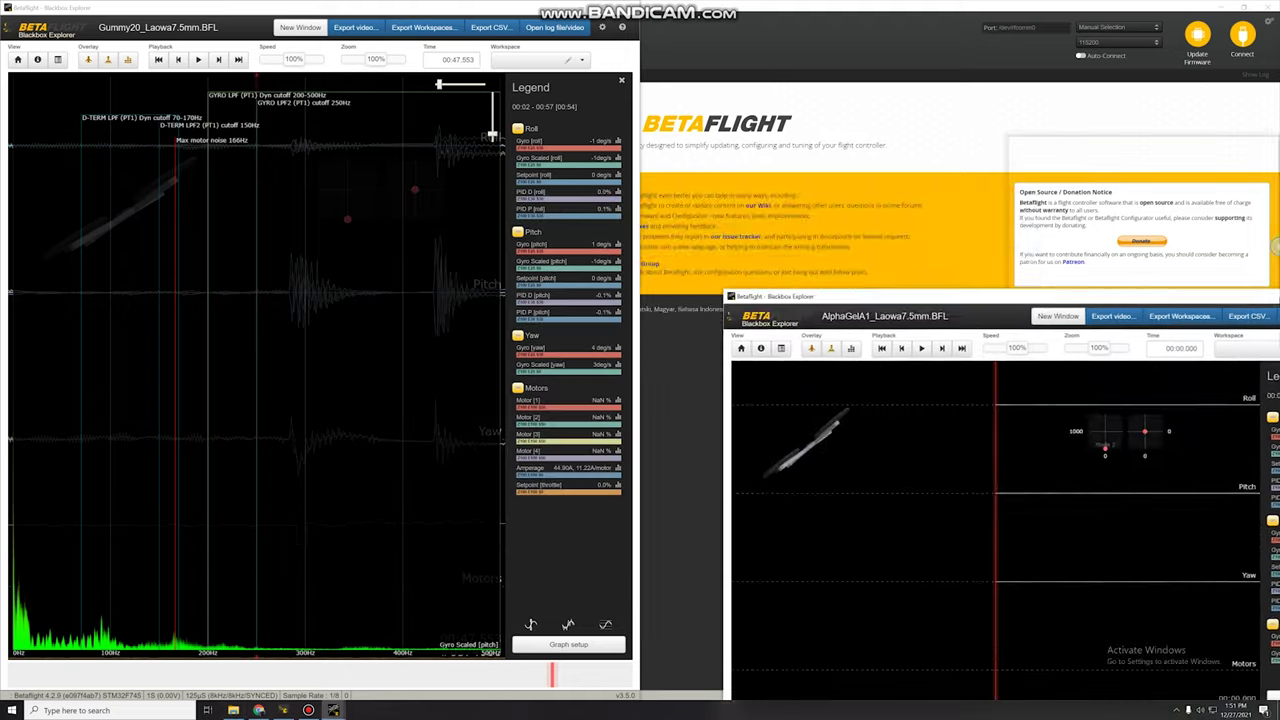
{"action": "key", "text": "super+Right"}
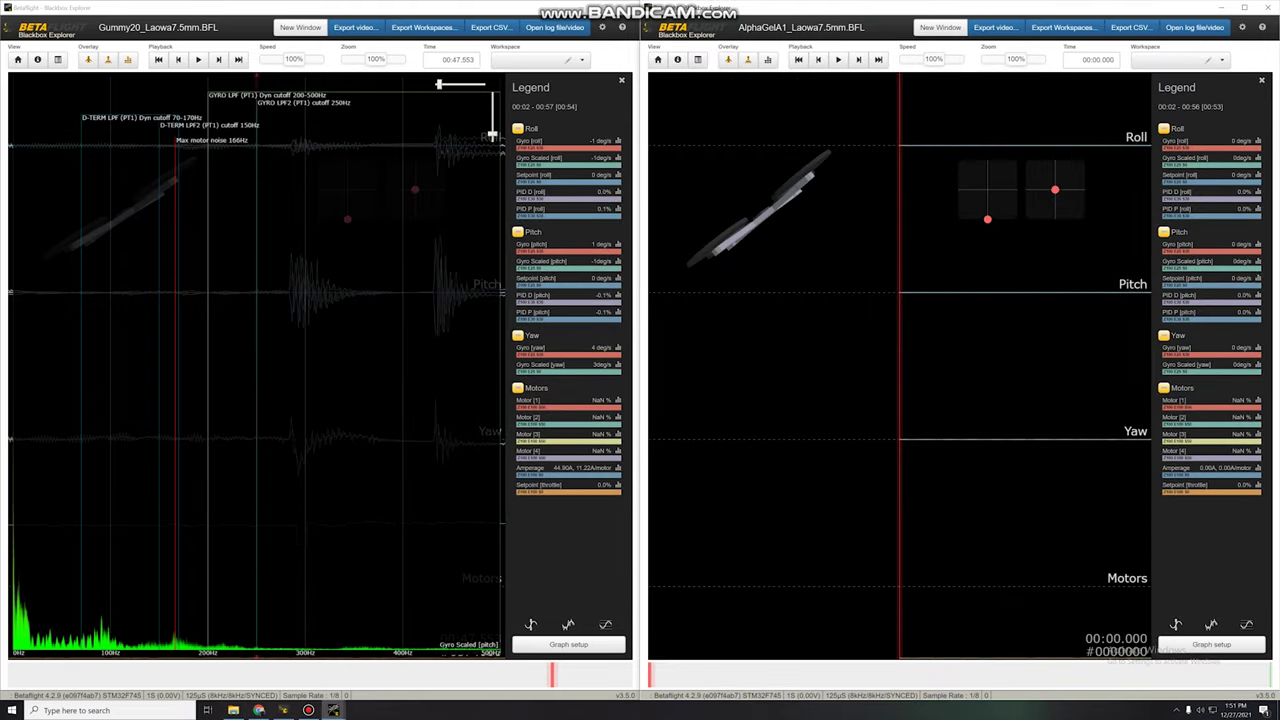
{"action": "left_click_drag", "start_coordinate": [650, 675], "coordinate": [1206, 676]}
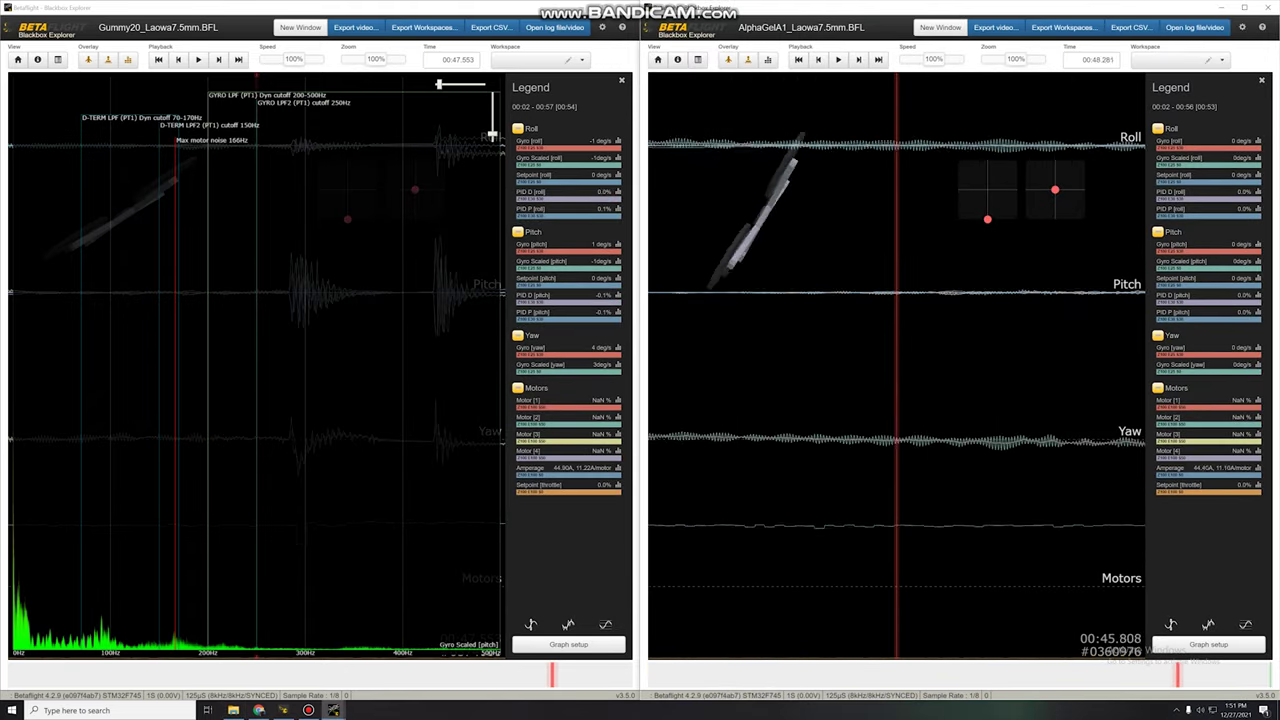
{"action": "mouse_move", "coordinate": [1177, 675]}
{"action": "left_mouse_down"}
{"action": "mouse_move", "coordinate": [1218, 675]}
{"action": "mouse_move", "coordinate": [1124, 675]}
{"action": "left_mouse_up"}
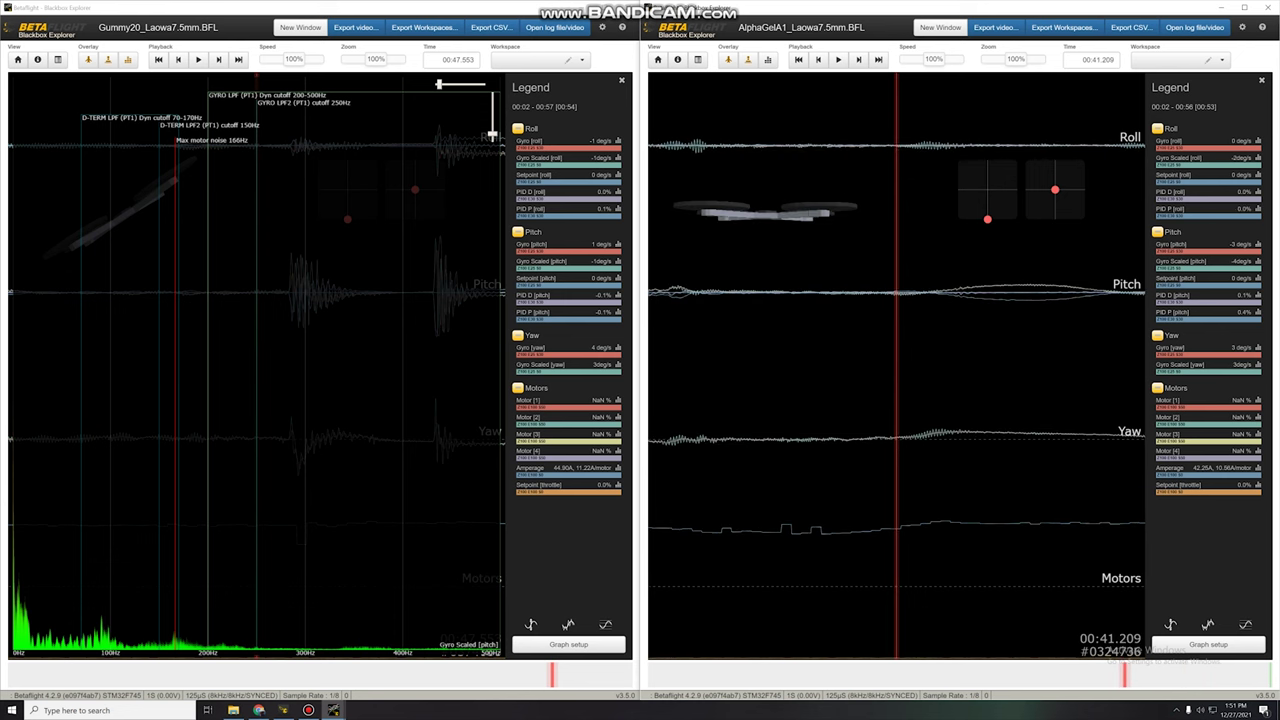
Show the Gyro Scaled [roll] spectrum for the AlphaGelA1 and Gummy20 Laowa7.5mm logs at full size.
{"action": "left_click", "coordinate": [1208, 160]}
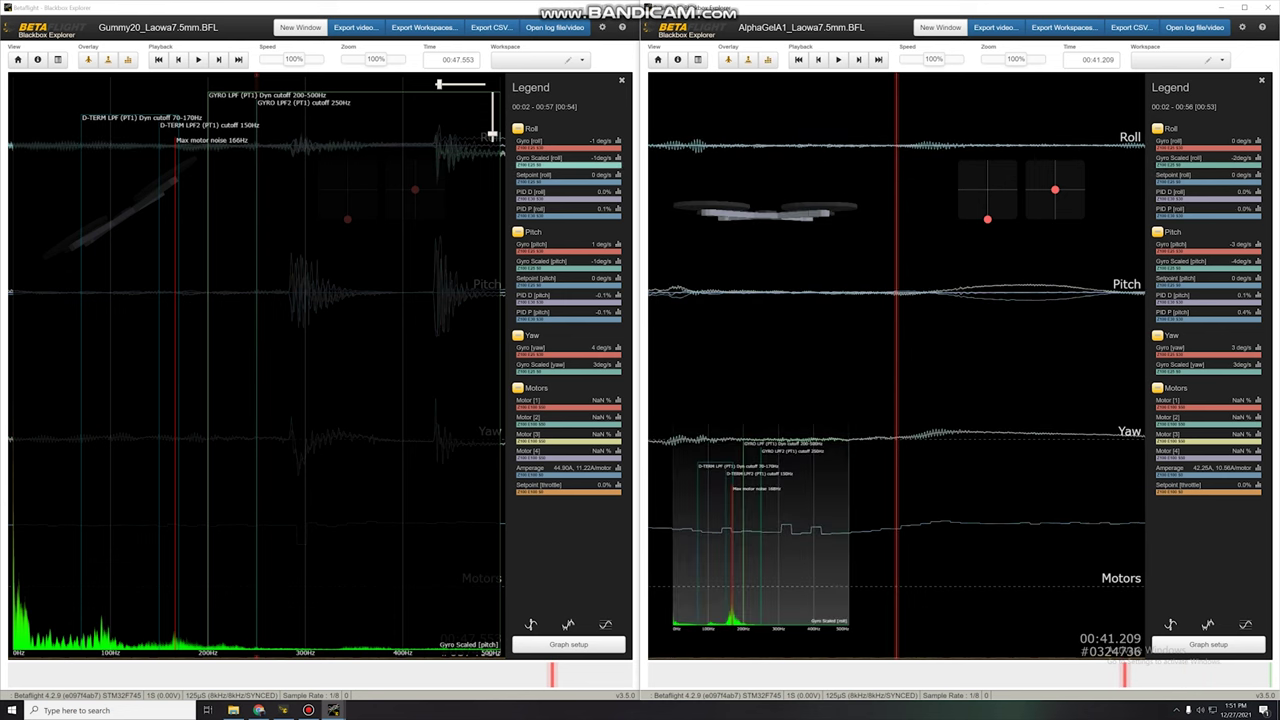
{"action": "left_click", "coordinate": [568, 160]}
{"action": "left_click", "coordinate": [840, 432]}
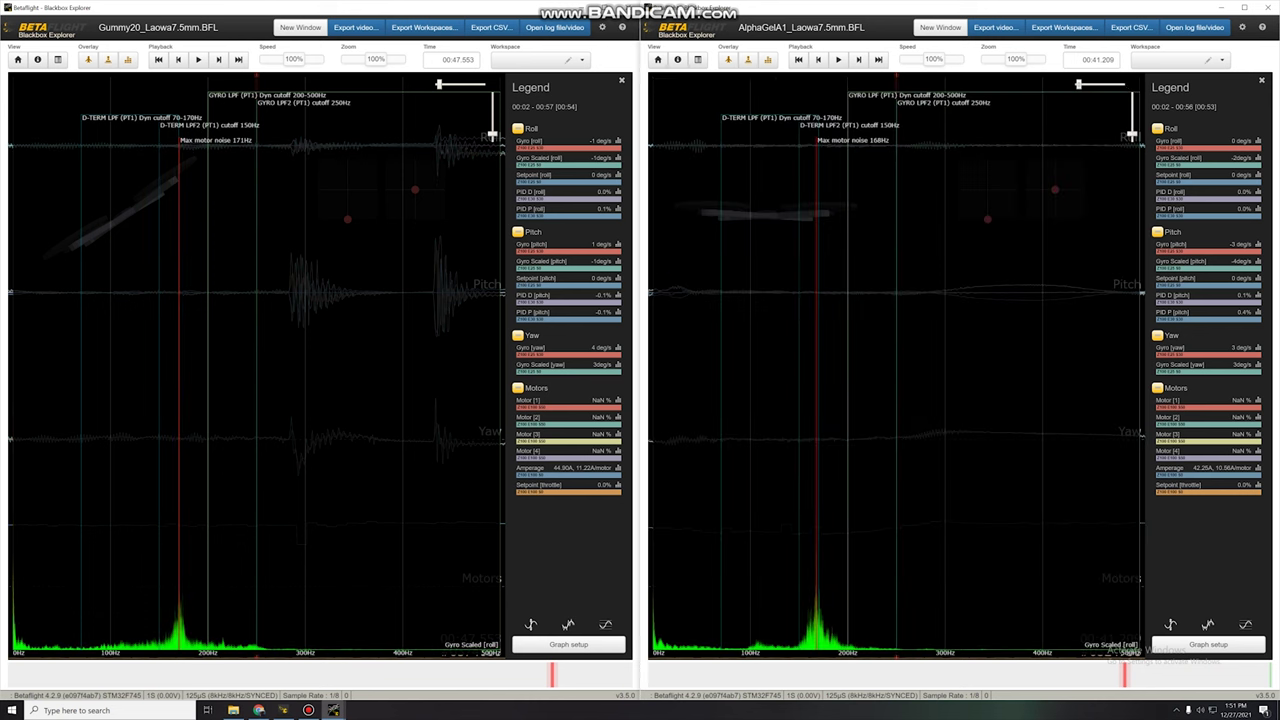
Compare the AlphaGelA1 and Gummy20 Laowa7.5mm logs' Gyro Scaled pitch spectra, followed by their Gyro Scaled yaw spectra.
{"action": "mouse_move", "coordinate": [1130, 84]}
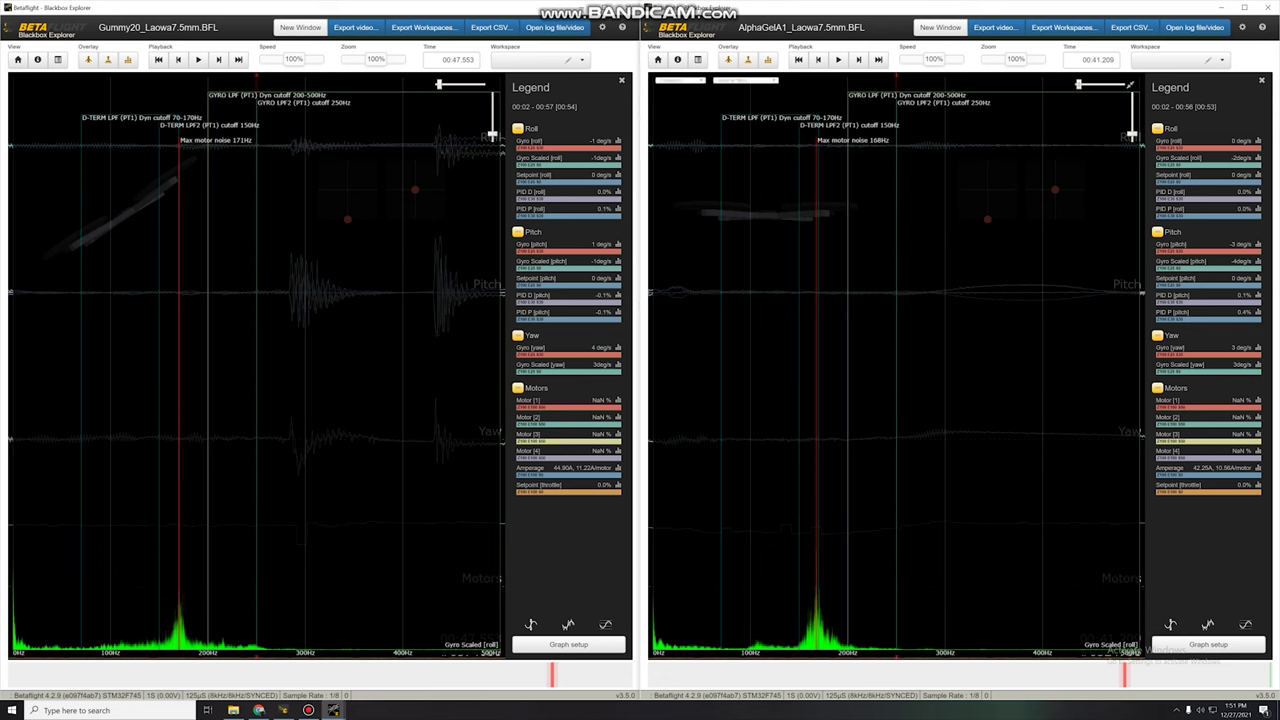
{"action": "left_click", "coordinate": [1208, 264]}
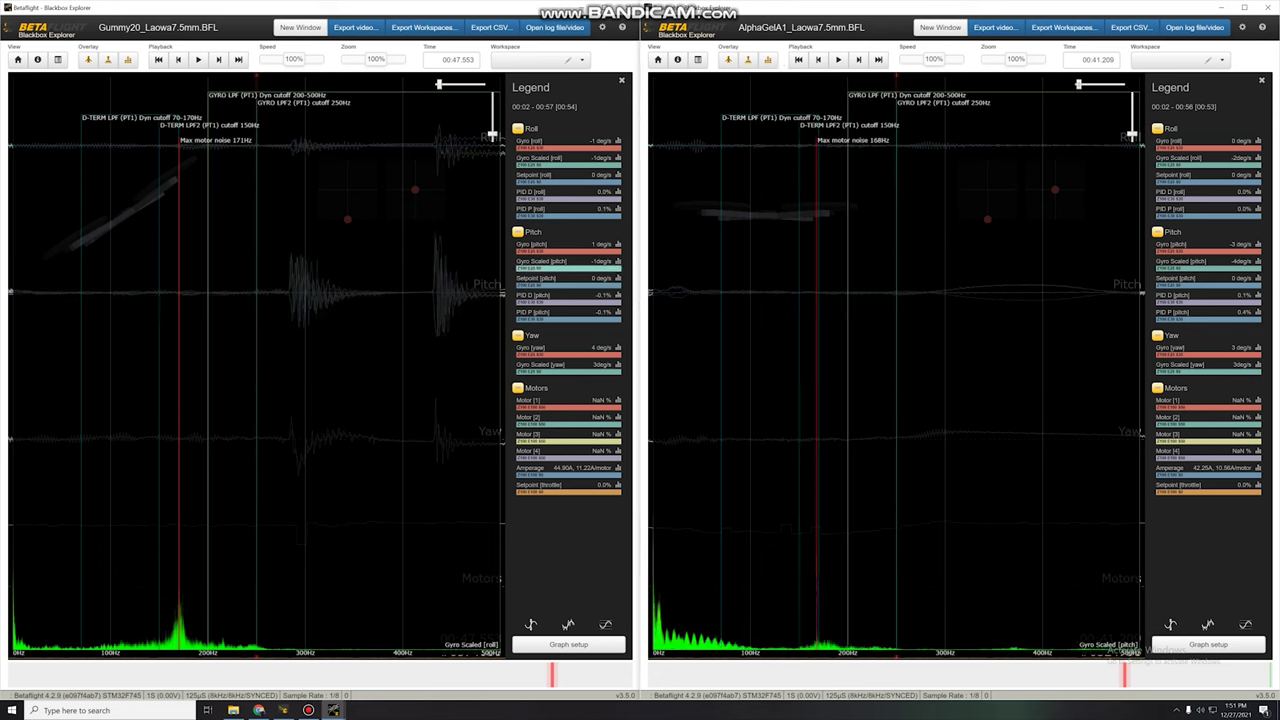
{"action": "left_click_drag", "start_coordinate": [566, 264], "coordinate": [560, 266]}
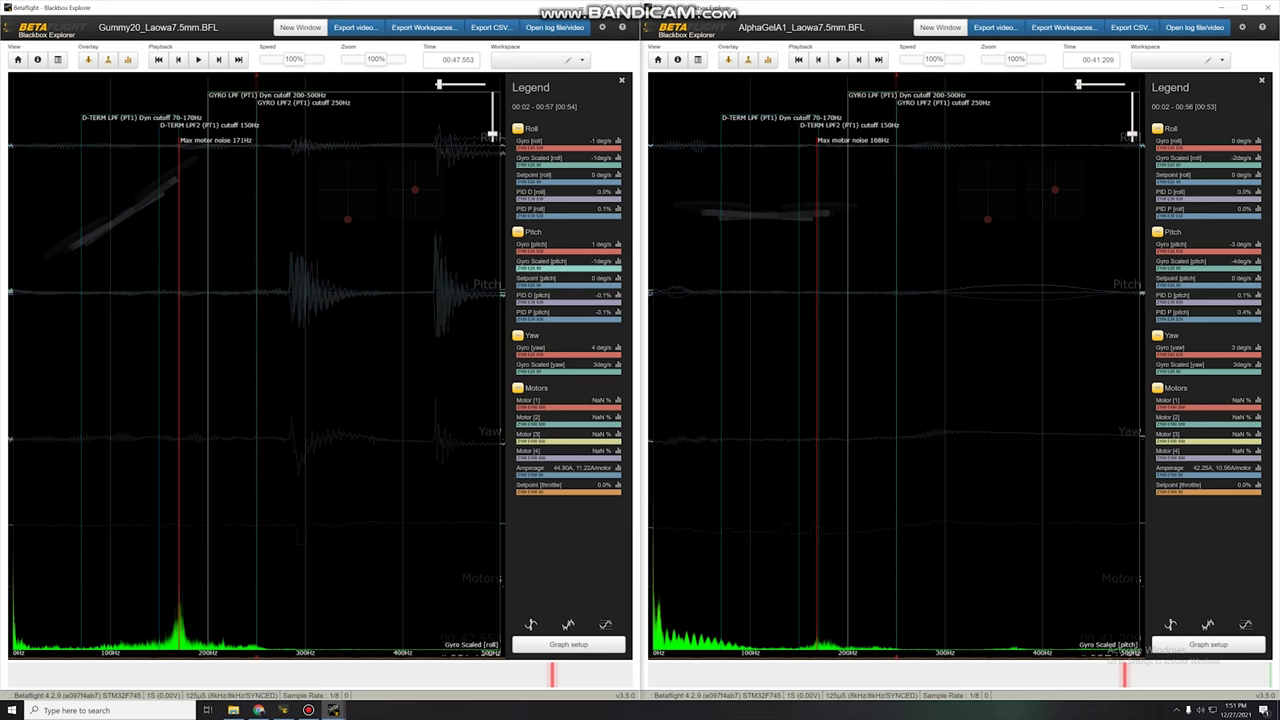
{"action": "left_click", "coordinate": [560, 265]}
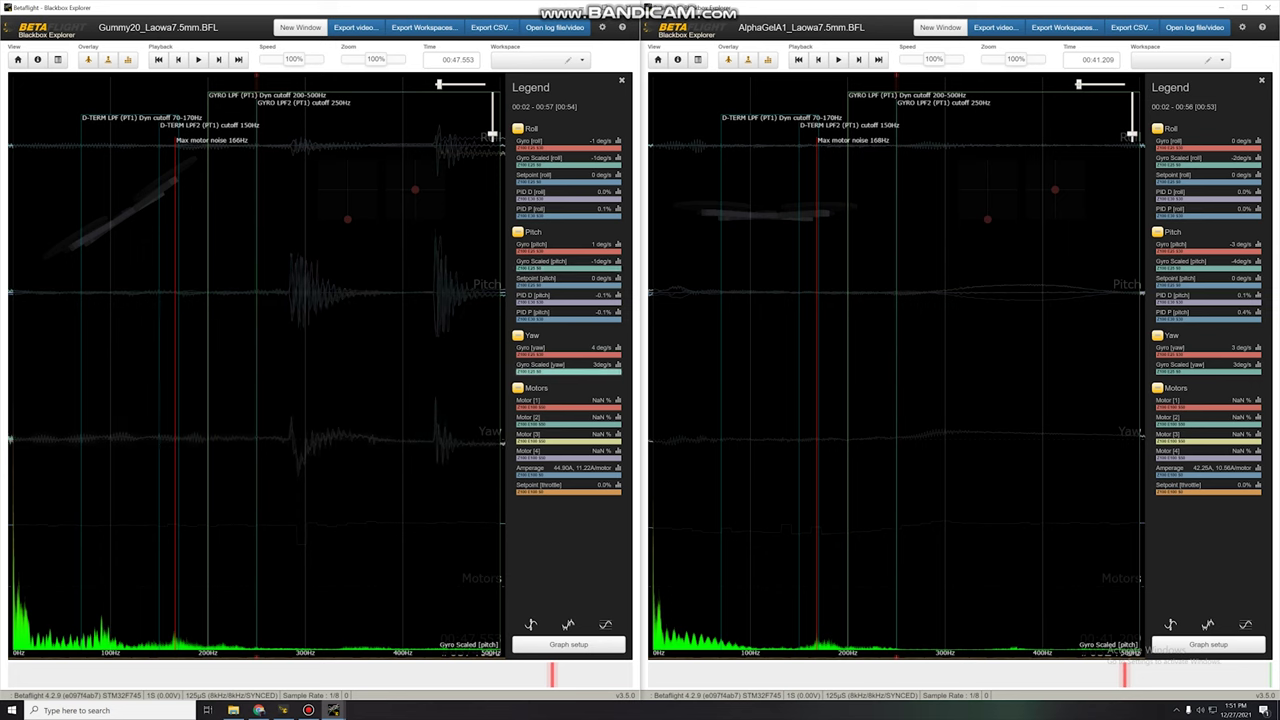
{"action": "left_click", "coordinate": [568, 368]}
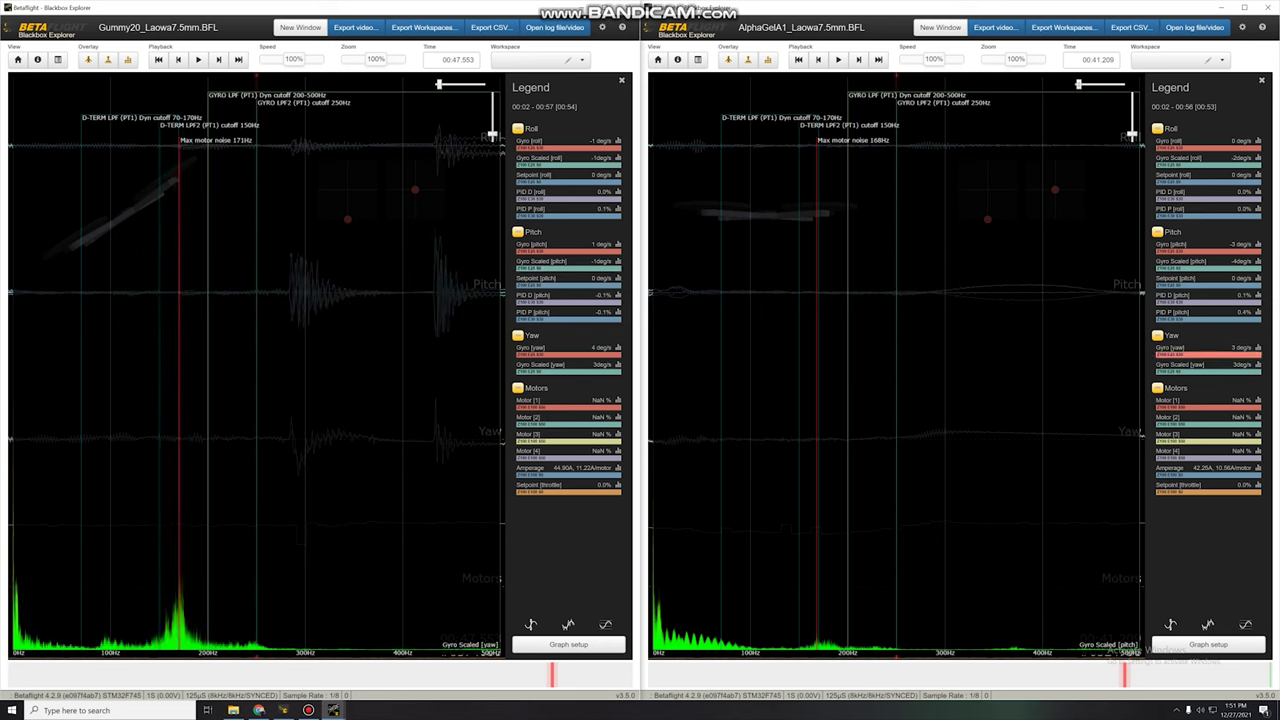
{"action": "left_click_drag", "start_coordinate": [1208, 368], "coordinate": [1198, 375]}
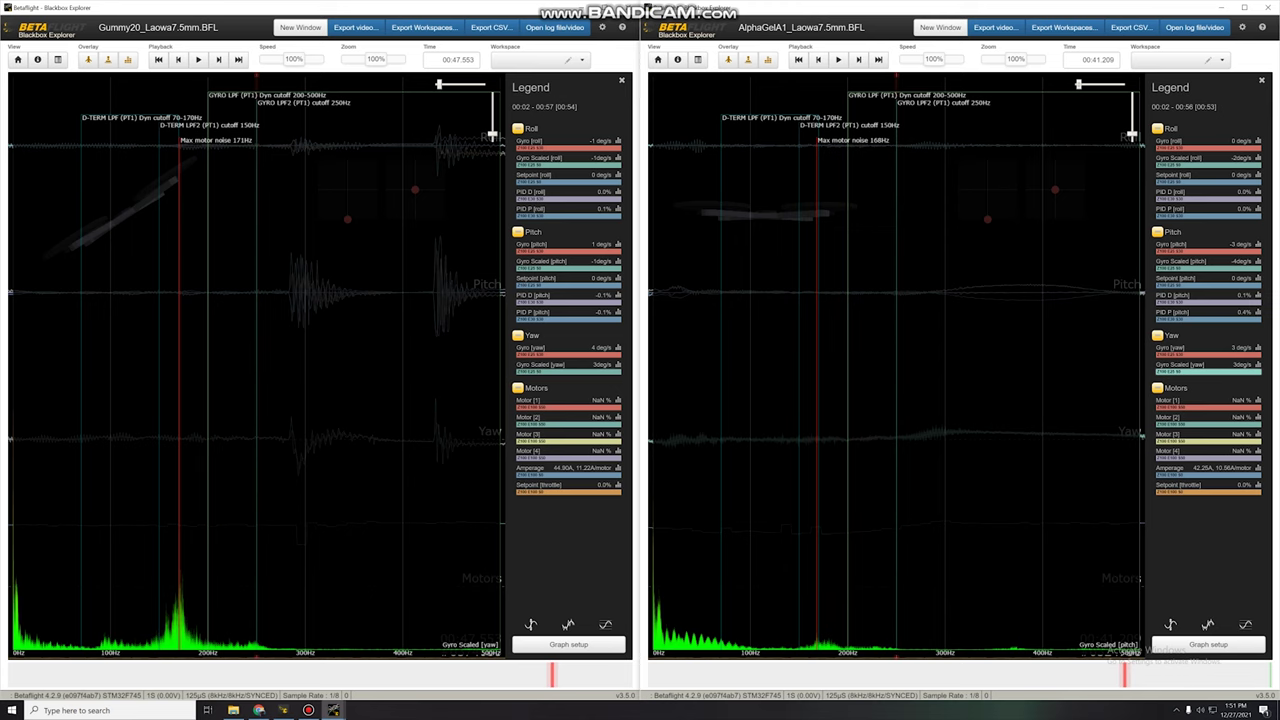
{"action": "left_click", "coordinate": [1208, 368]}
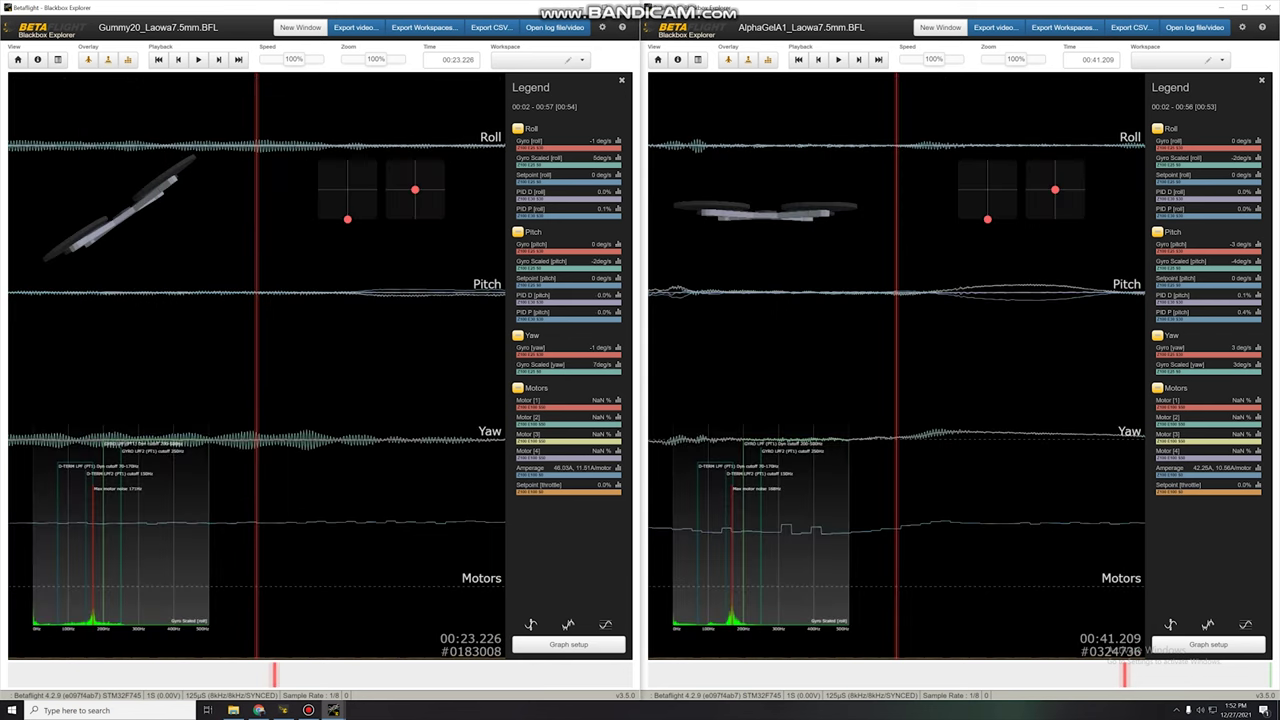
Examine the gyro traces at different times in the Gummy20 and AlphaGelA1 Laowa7.5mm logs, including about 28.1 s and 26.8 s respectively.
{"action": "mouse_move", "coordinate": [274, 675]}
{"action": "left_mouse_down"}
{"action": "mouse_move", "coordinate": [257, 675]}
{"action": "mouse_move", "coordinate": [561, 675]}
{"action": "mouse_move", "coordinate": [460, 675]}
{"action": "left_mouse_up"}
{"action": "mouse_move", "coordinate": [798, 675]}
{"action": "left_mouse_down"}
{"action": "mouse_move", "coordinate": [1192, 675]}
{"action": "mouse_move", "coordinate": [958, 675]}
{"action": "left_mouse_up"}
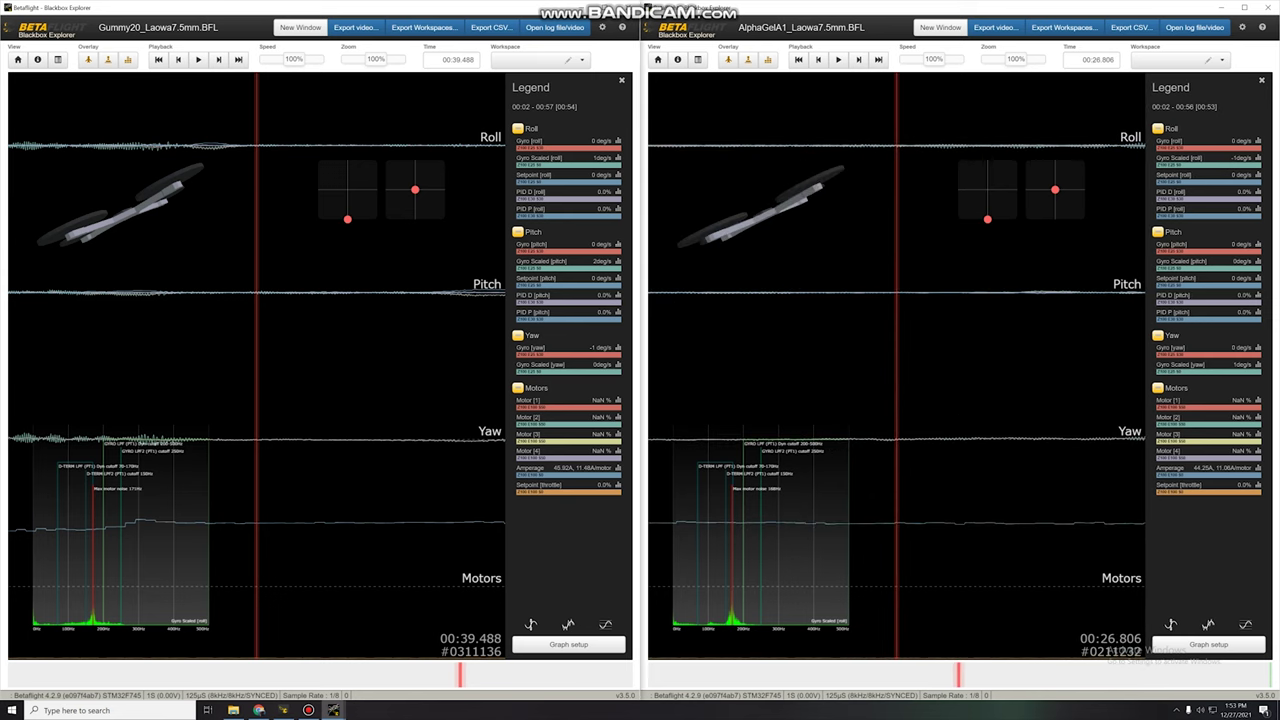
{"action": "mouse_move", "coordinate": [460, 675]}
{"action": "left_mouse_down"}
{"action": "mouse_move", "coordinate": [112, 675]}
{"action": "mouse_move", "coordinate": [561, 675]}
{"action": "mouse_move", "coordinate": [316, 675]}
{"action": "mouse_move", "coordinate": [330, 675]}
{"action": "left_mouse_up"}
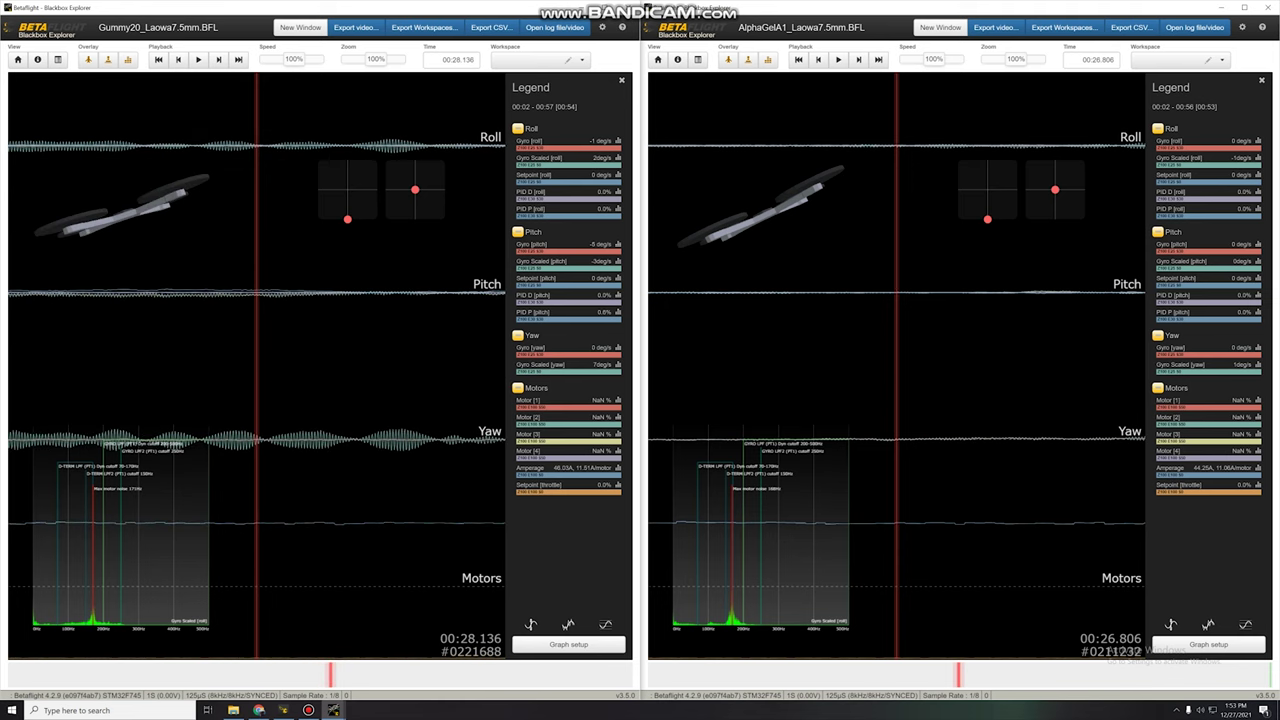
{"action": "mouse_move", "coordinate": [958, 675]}
{"action": "left_mouse_down"}
{"action": "mouse_move", "coordinate": [933, 675]}
{"action": "mouse_move", "coordinate": [992, 675]}
{"action": "mouse_move", "coordinate": [922, 675]}
{"action": "mouse_move", "coordinate": [1038, 675]}
{"action": "left_mouse_up"}
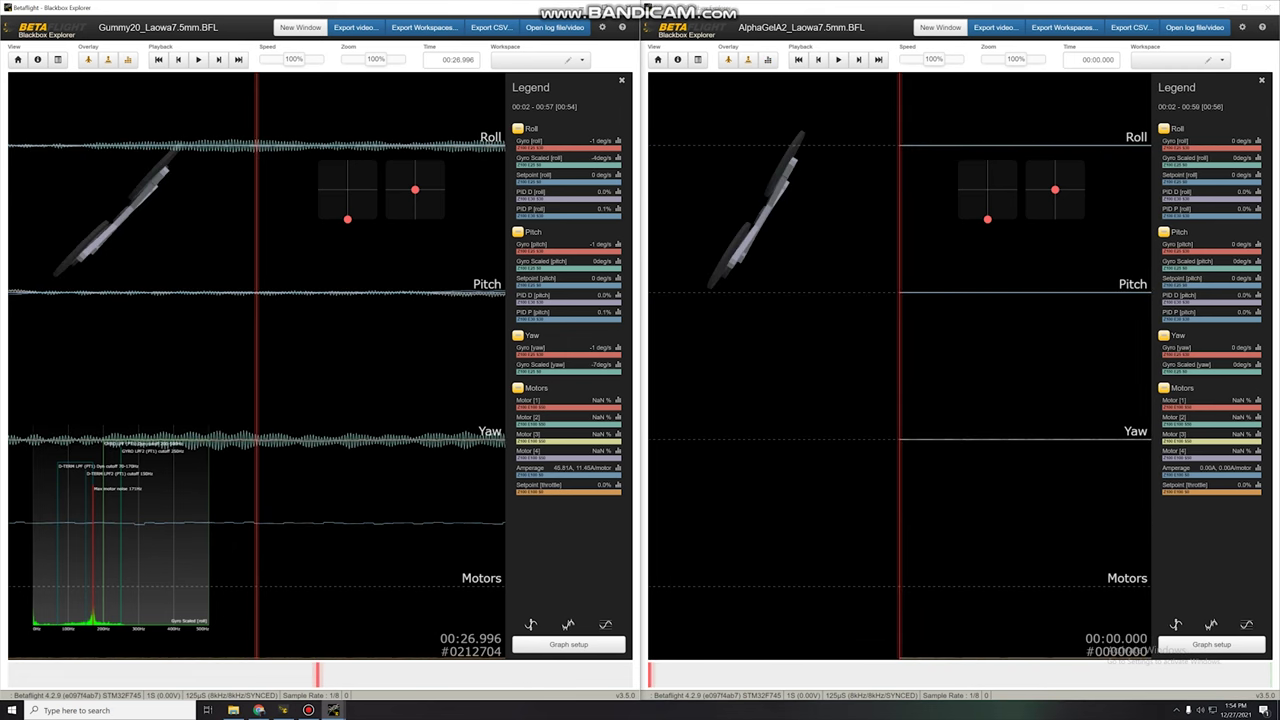
Move the AlphaGelA2_Laowa7.5mm log to about 25.4 s and show the Gummy20 log's Gyro [roll] spectrum enlarged.
{"action": "left_click_drag", "start_coordinate": [650, 675], "coordinate": [930, 675]}
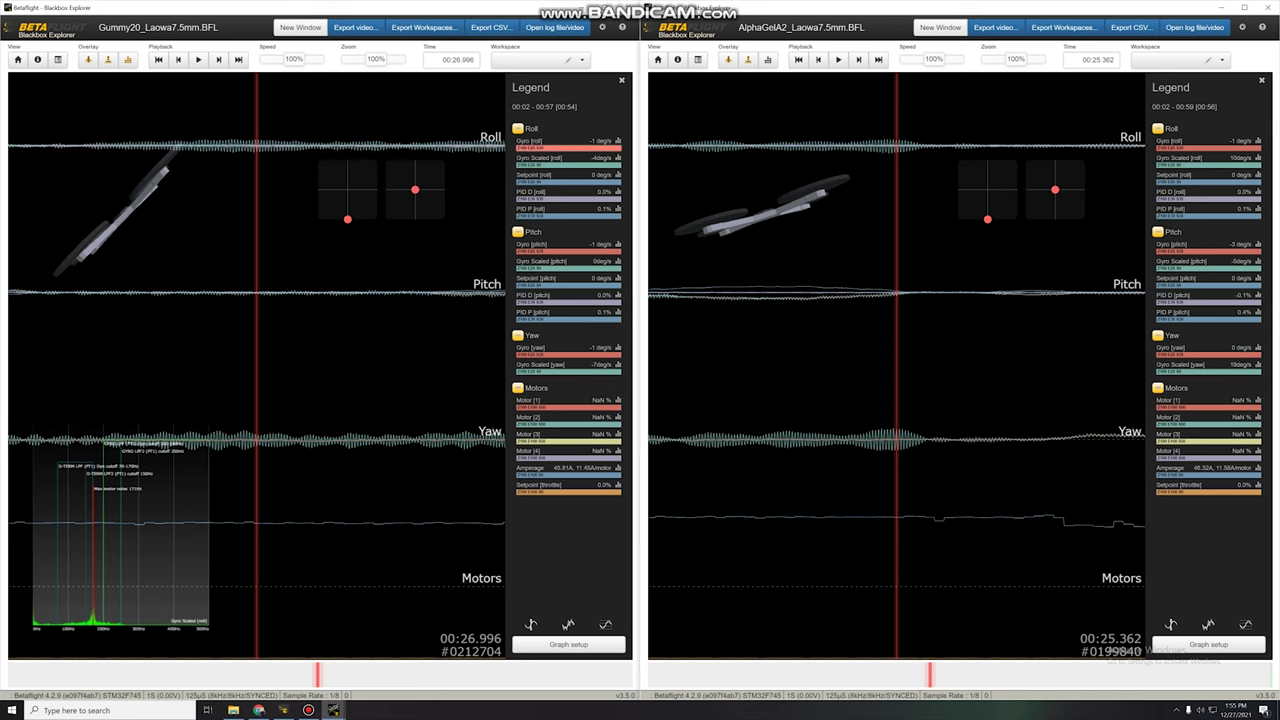
{"action": "left_click", "coordinate": [618, 141]}
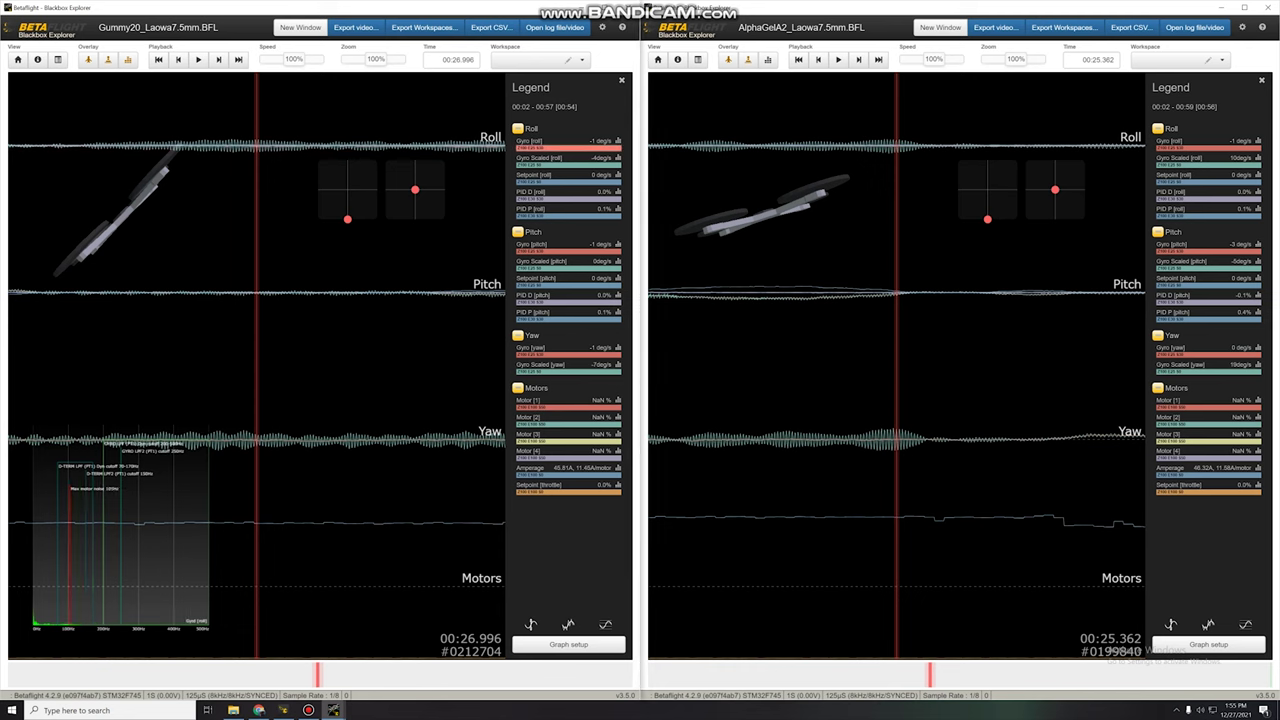
{"action": "left_click", "coordinate": [200, 432]}
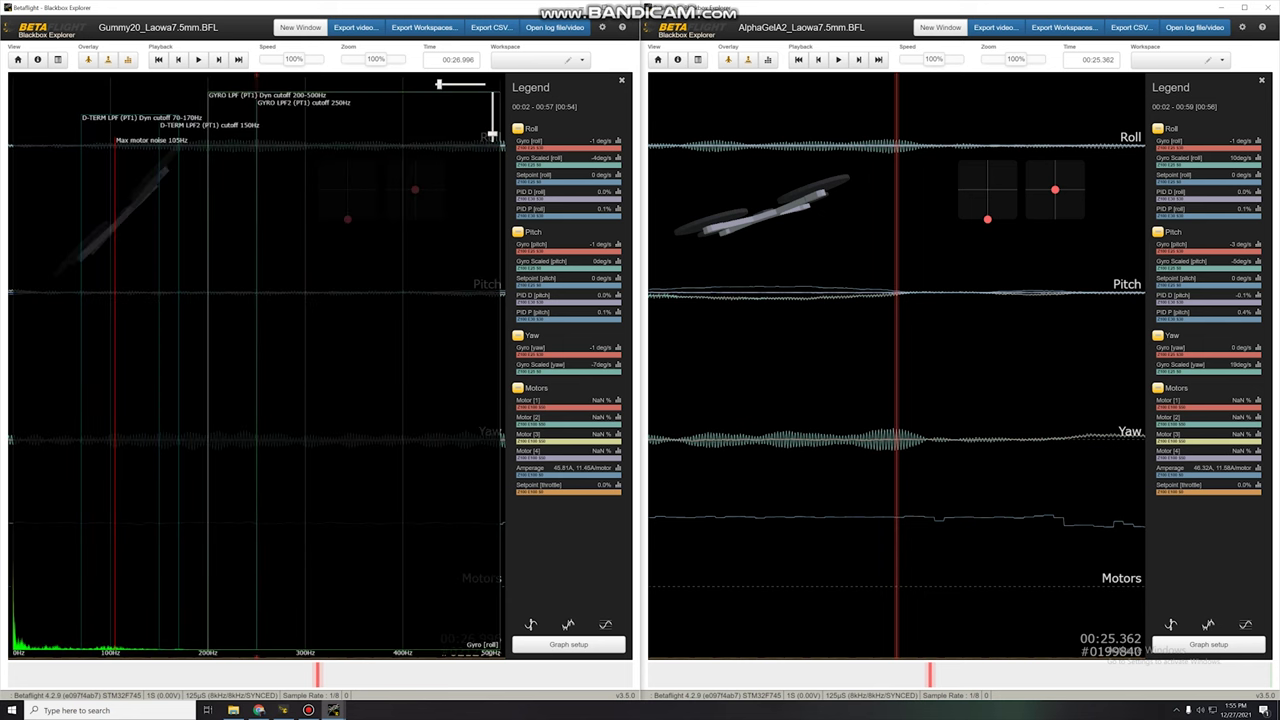
Show the Gyro Scaled [roll] spectra of the Gummy20_Laowa7.5mm and AlphaGelA2_Laowa7.5mm logs side by side at full size.
{"action": "left_click", "coordinate": [618, 158]}
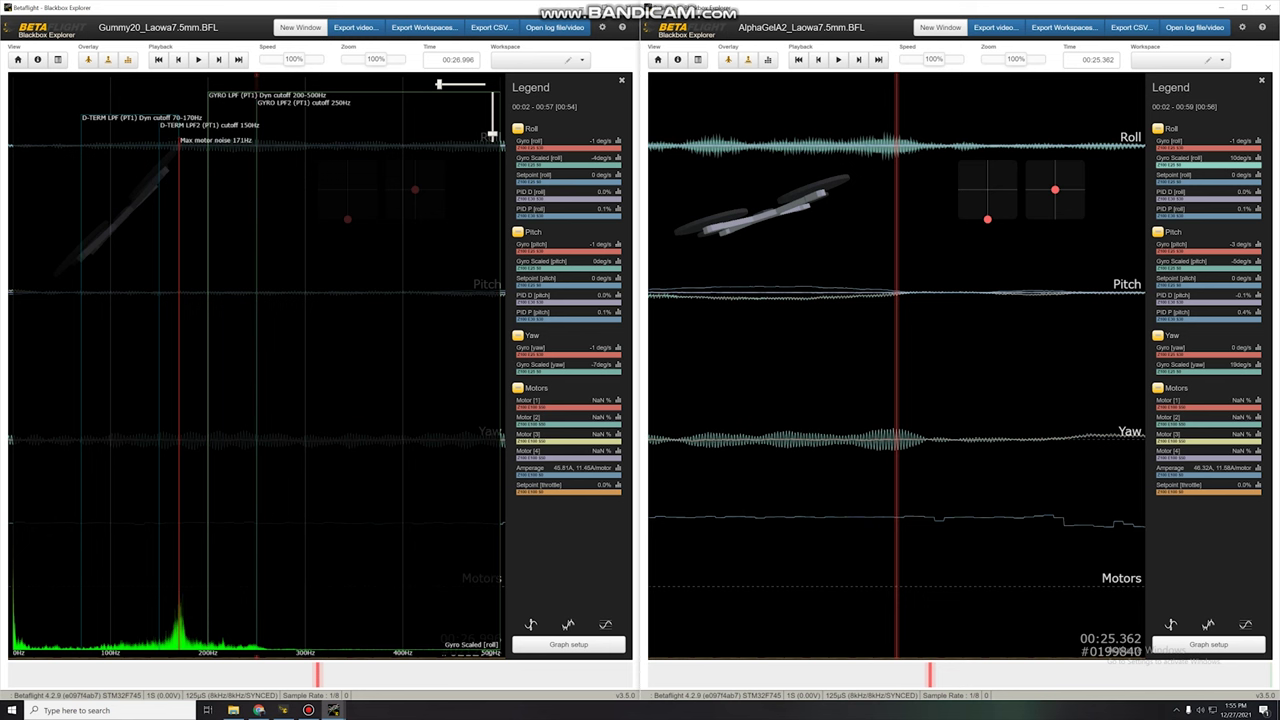
{"action": "left_click", "coordinate": [1258, 158]}
{"action": "left_click", "coordinate": [840, 433]}
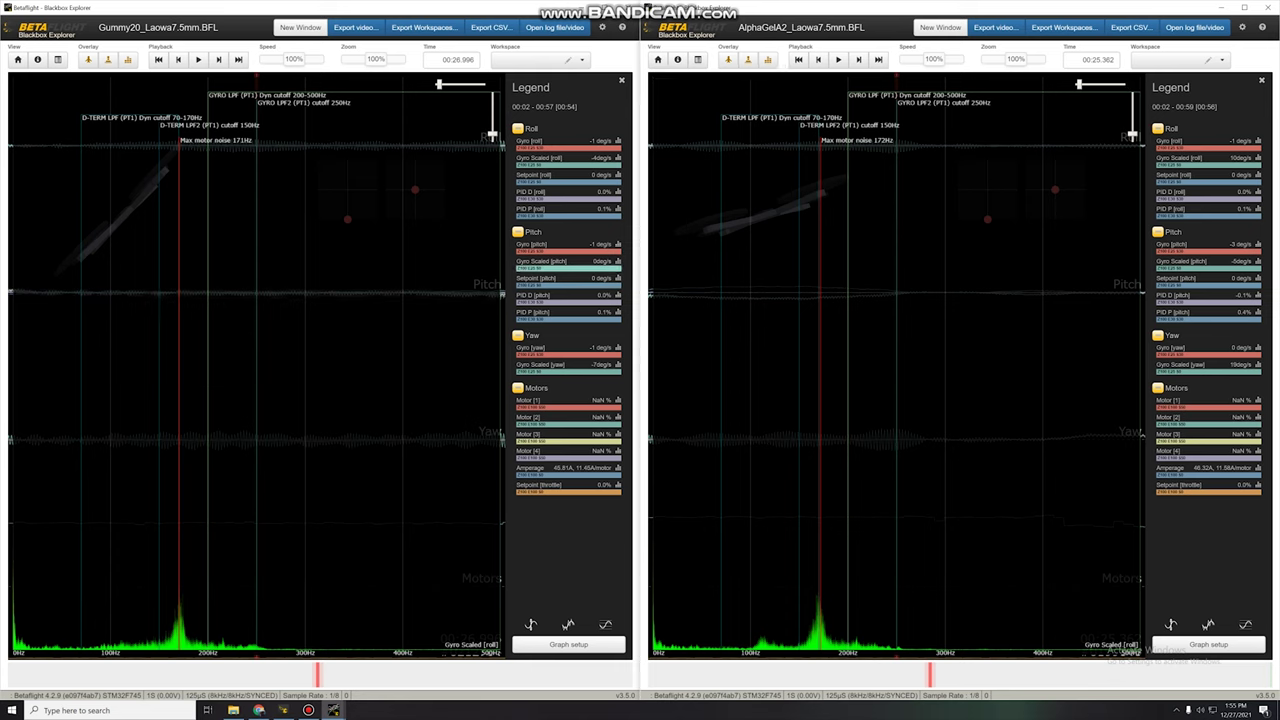
Compare the Gyro Scaled [pitch] spectra of the Gummy20 and AlphaGelA2 Laowa7.5mm logs, followed by their Gyro Scaled [yaw] spectra.
{"action": "left_click", "coordinate": [567, 264]}
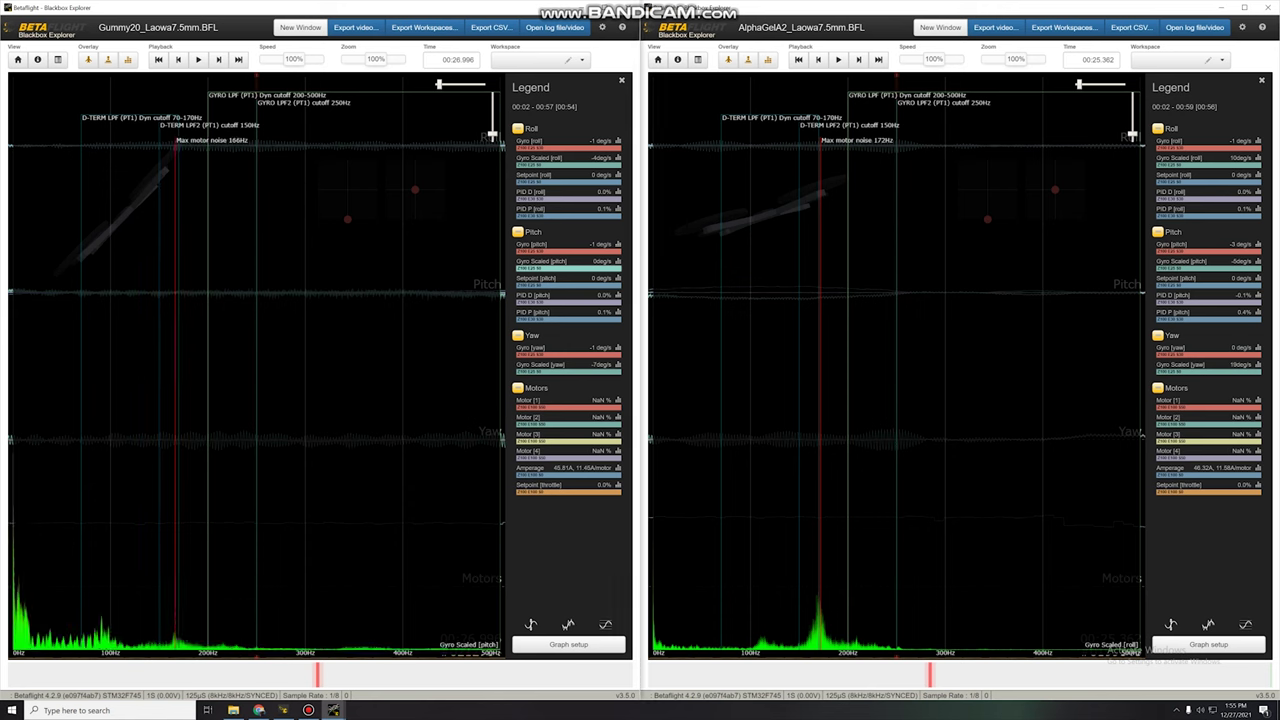
{"action": "left_click", "coordinate": [1207, 264]}
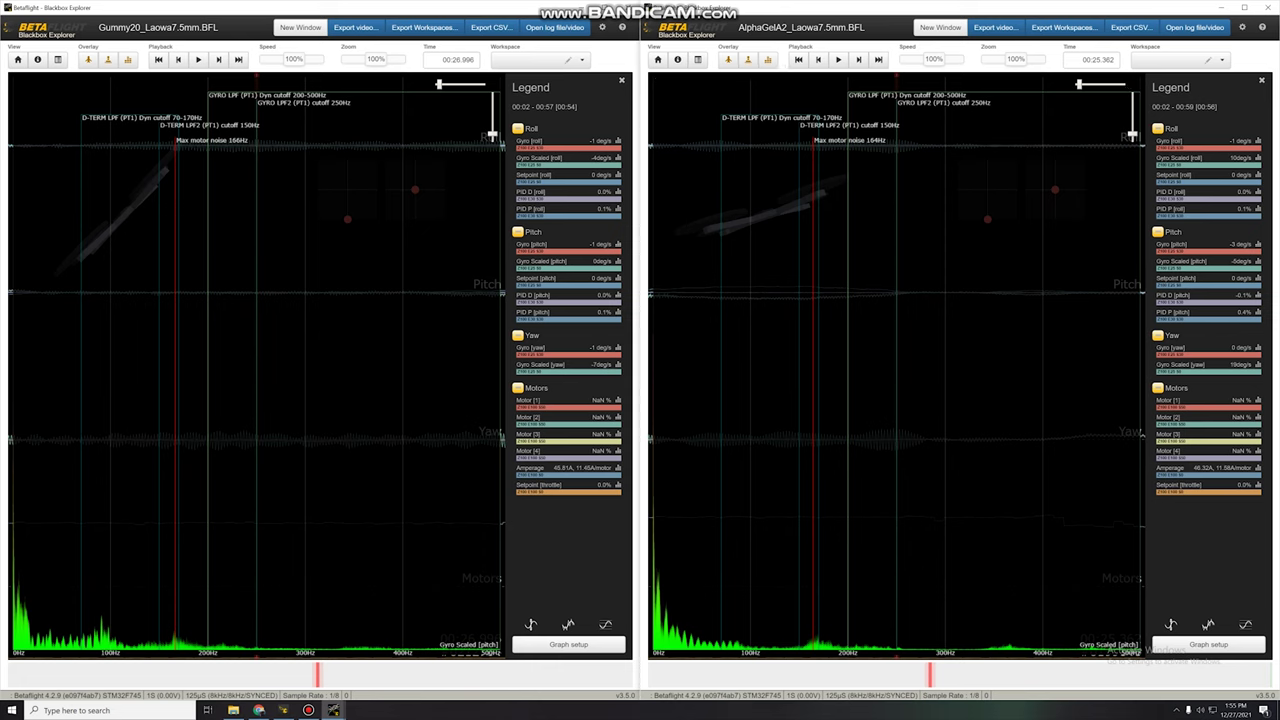
{"action": "left_click", "coordinate": [566, 365]}
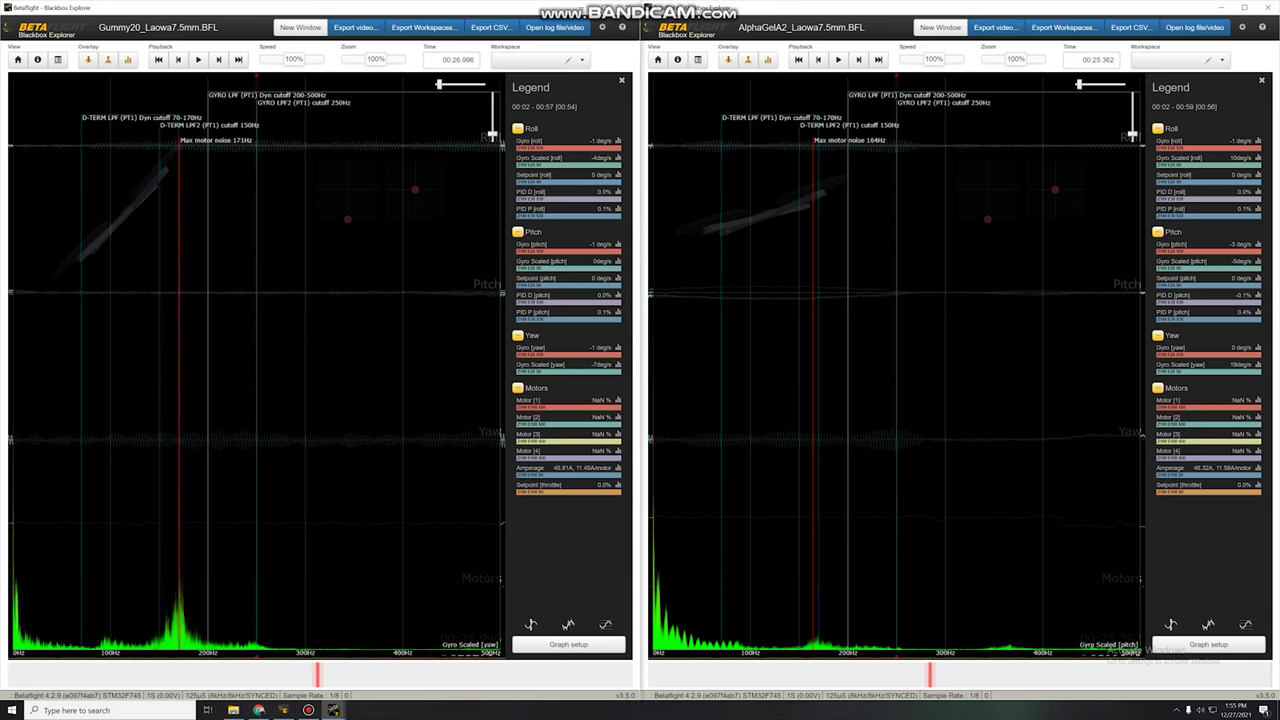
{"action": "left_click", "coordinate": [1206, 365]}
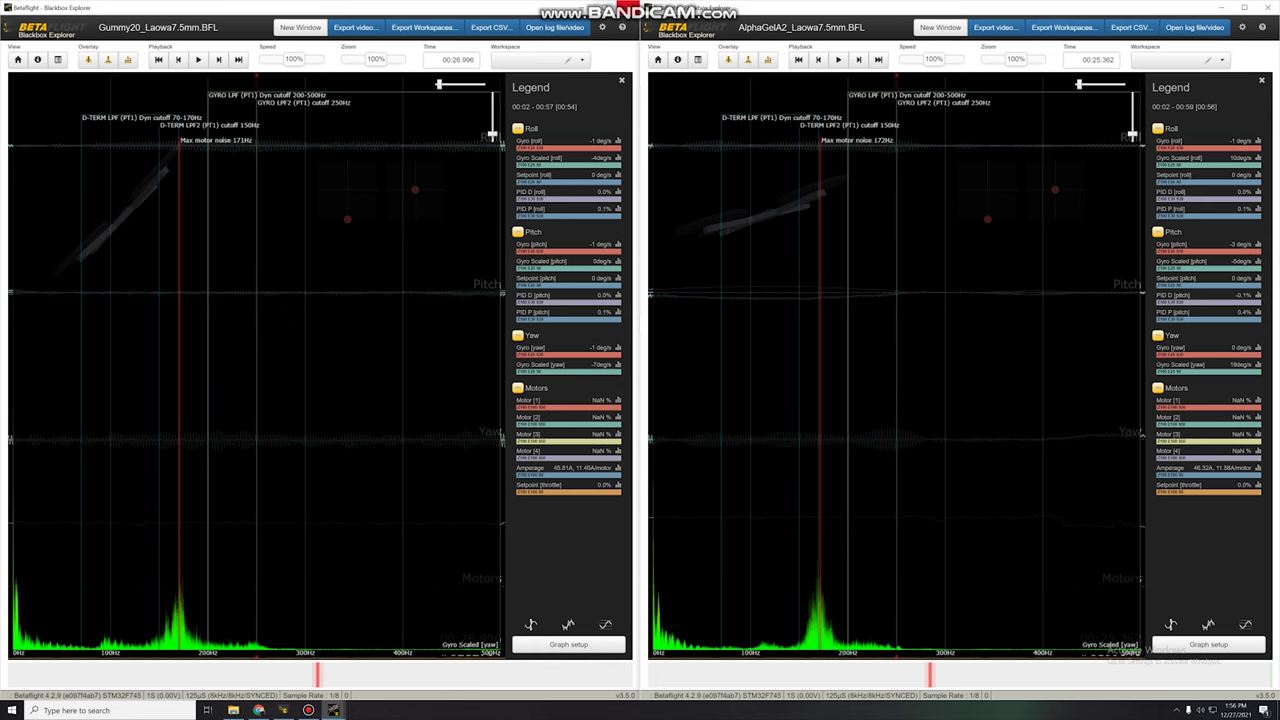
Close the Gummy20_Laowa7.5mm log and show the AlphaGelA1 log's Gyro Scaled [roll] spectrum at full size beside AlphaGelA2's roll spectrum.
{"action": "left_click", "coordinate": [628, 7]}
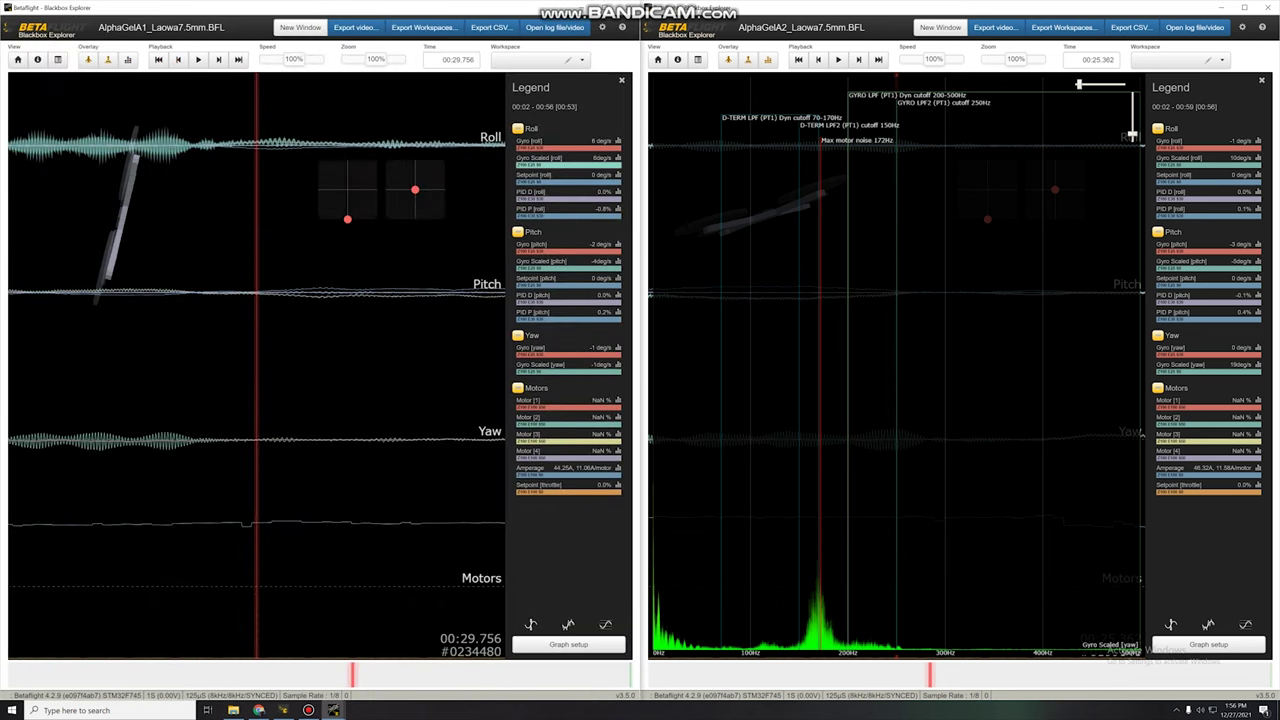
{"action": "left_click", "coordinate": [567, 160]}
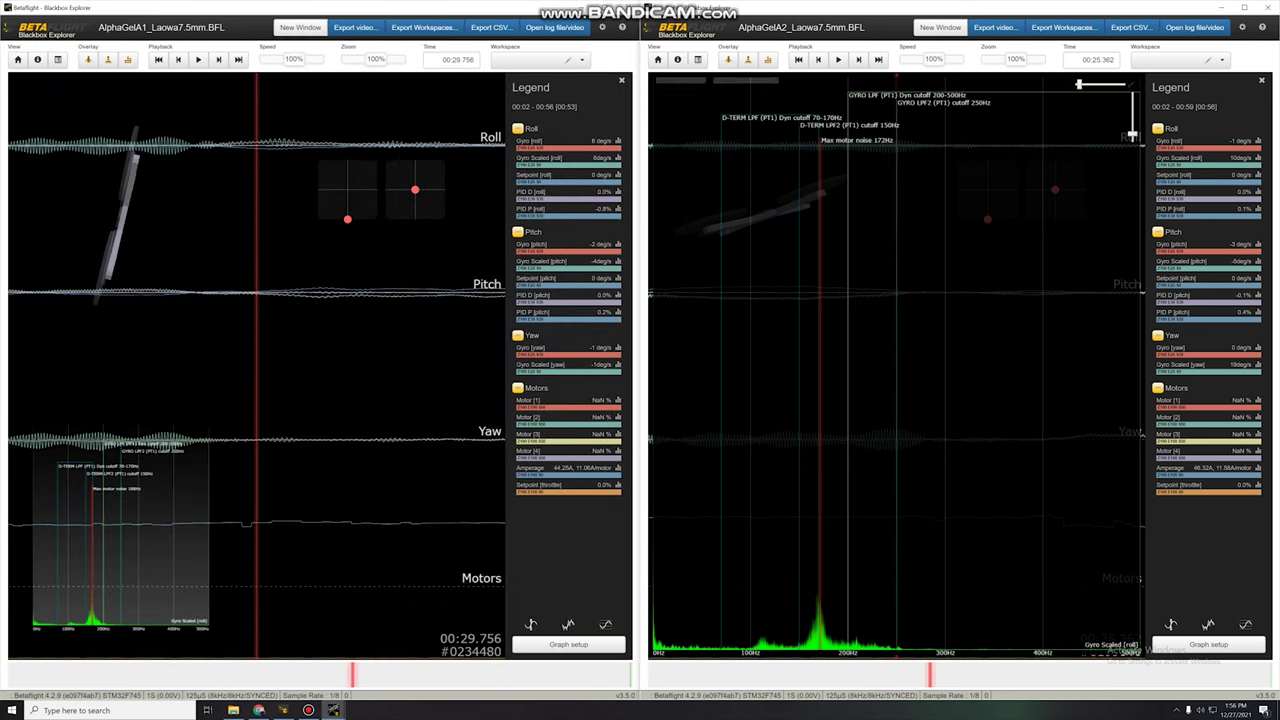
{"action": "left_click", "coordinate": [195, 450]}
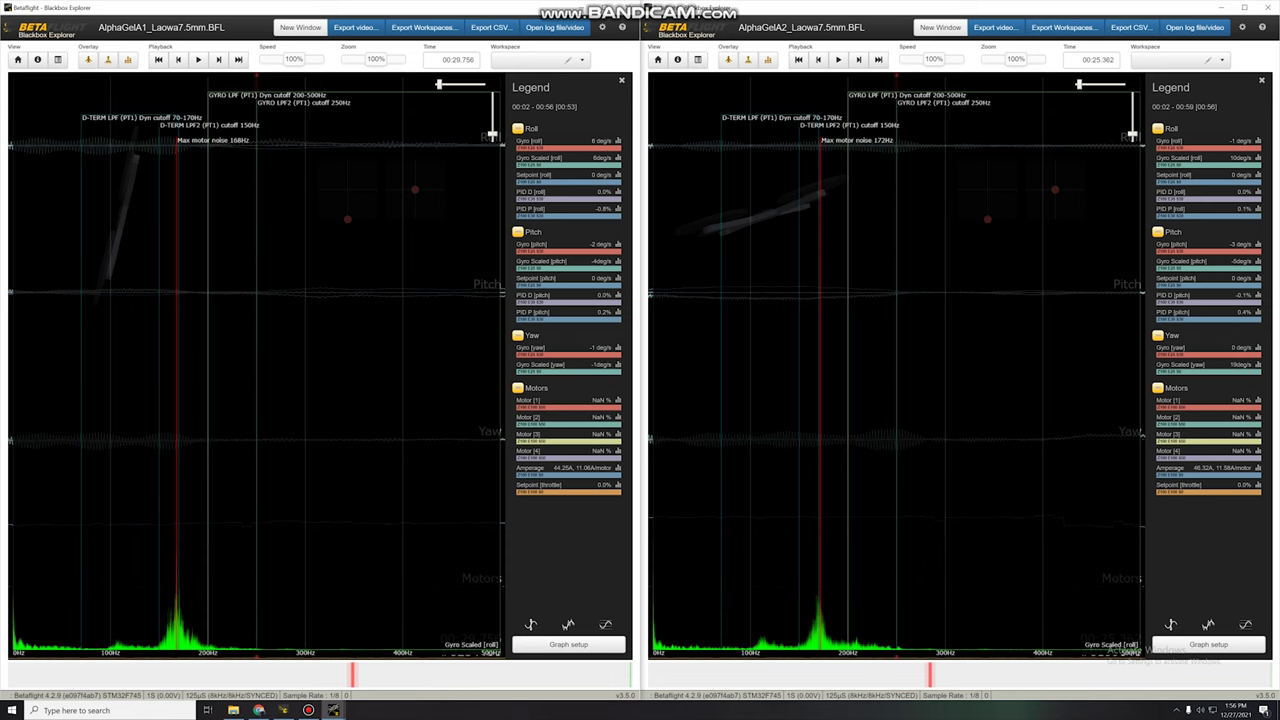
Compare the AlphaGelA1 and AlphaGelA2 Laowa7.5mm logs' Gyro Scaled [pitch] spectra, followed by their Gyro Scaled [yaw] spectra.
{"action": "mouse_move", "coordinate": [490, 84]}
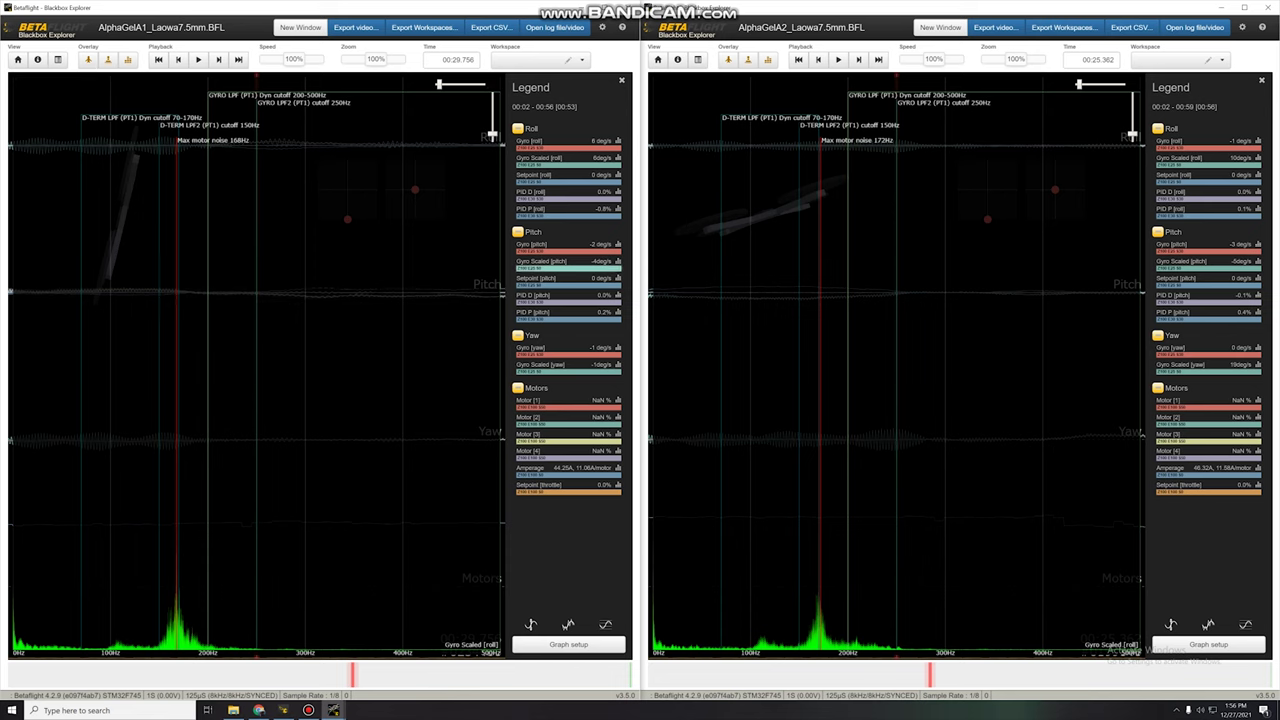
{"action": "left_click", "coordinate": [567, 264]}
{"action": "left_click", "coordinate": [1208, 264]}
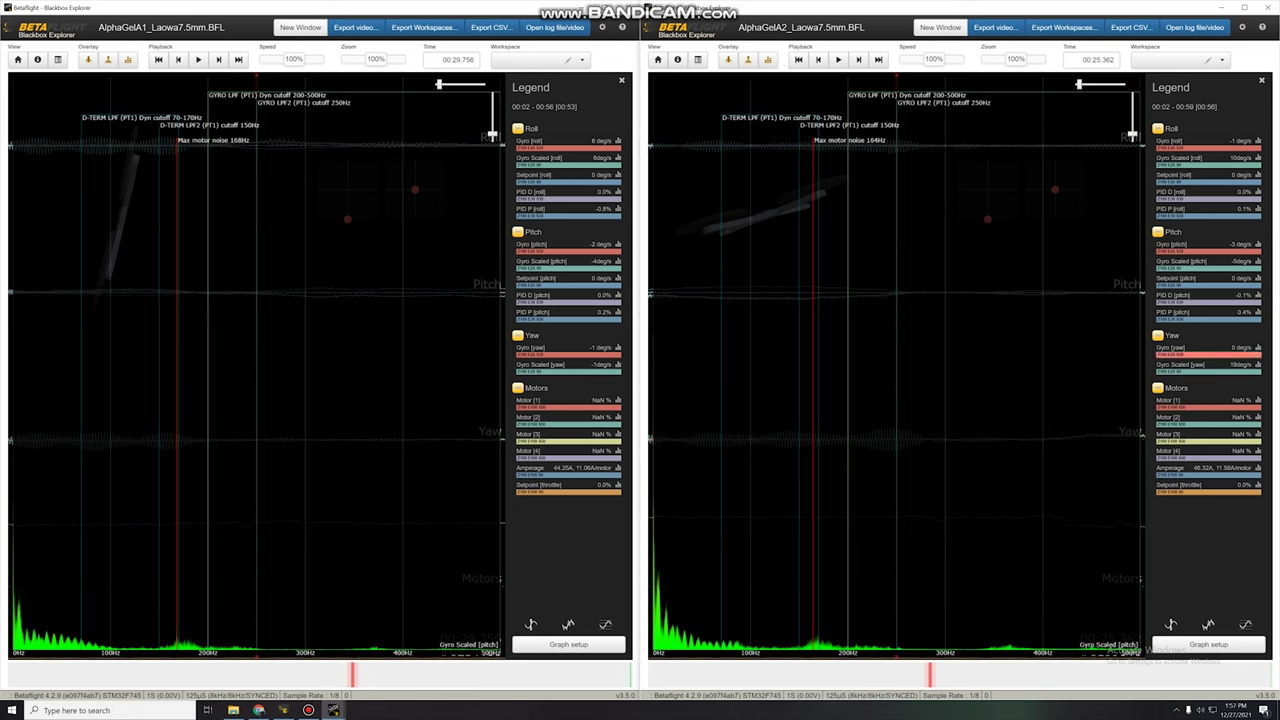
{"action": "left_click", "coordinate": [1180, 364]}
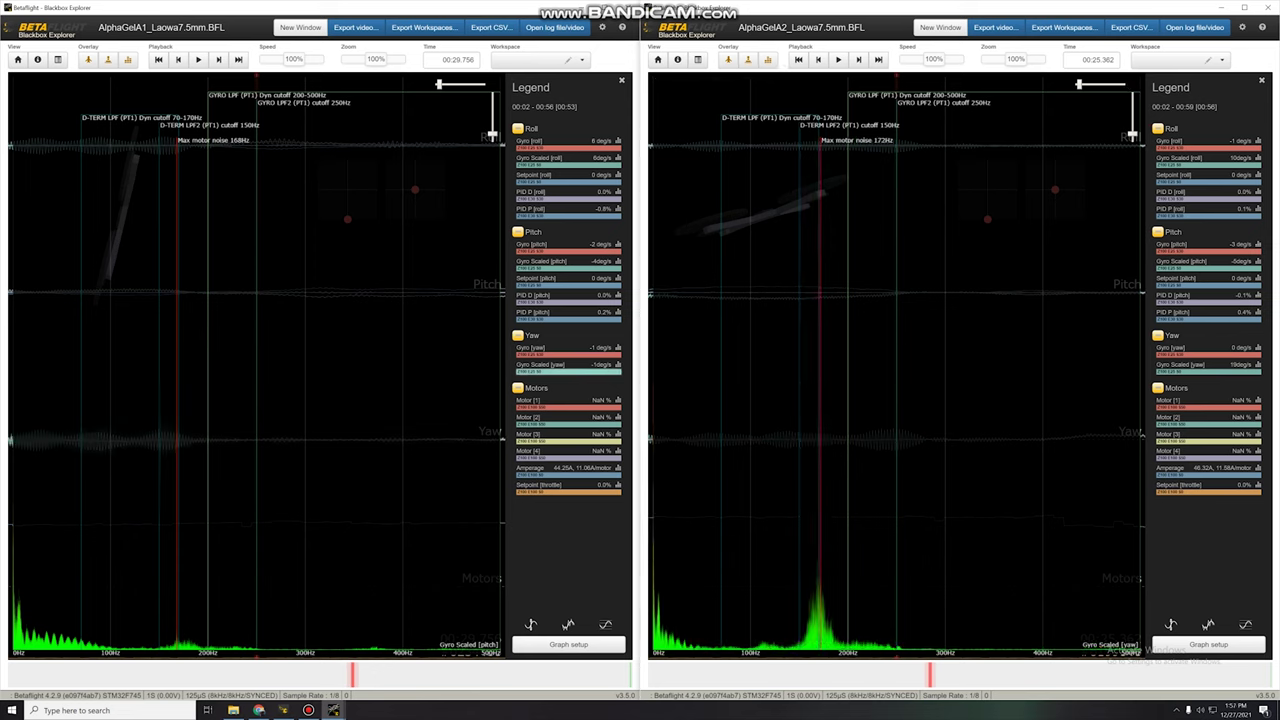
{"action": "left_click", "coordinate": [540, 364]}
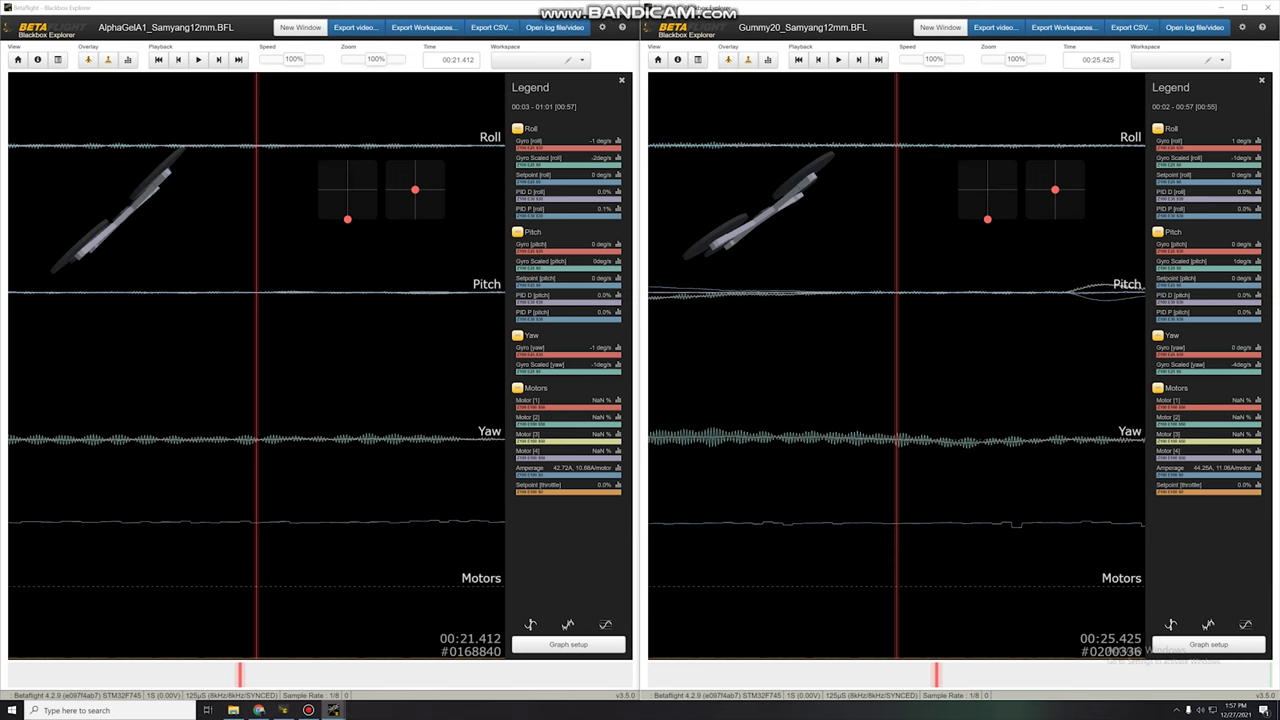
Show the Gyro Scaled [roll] spectra of the AlphaGelA1_Samyang12mm and Gummy20_Samyang12mm logs at full size.
{"action": "left_click", "coordinate": [568, 158]}
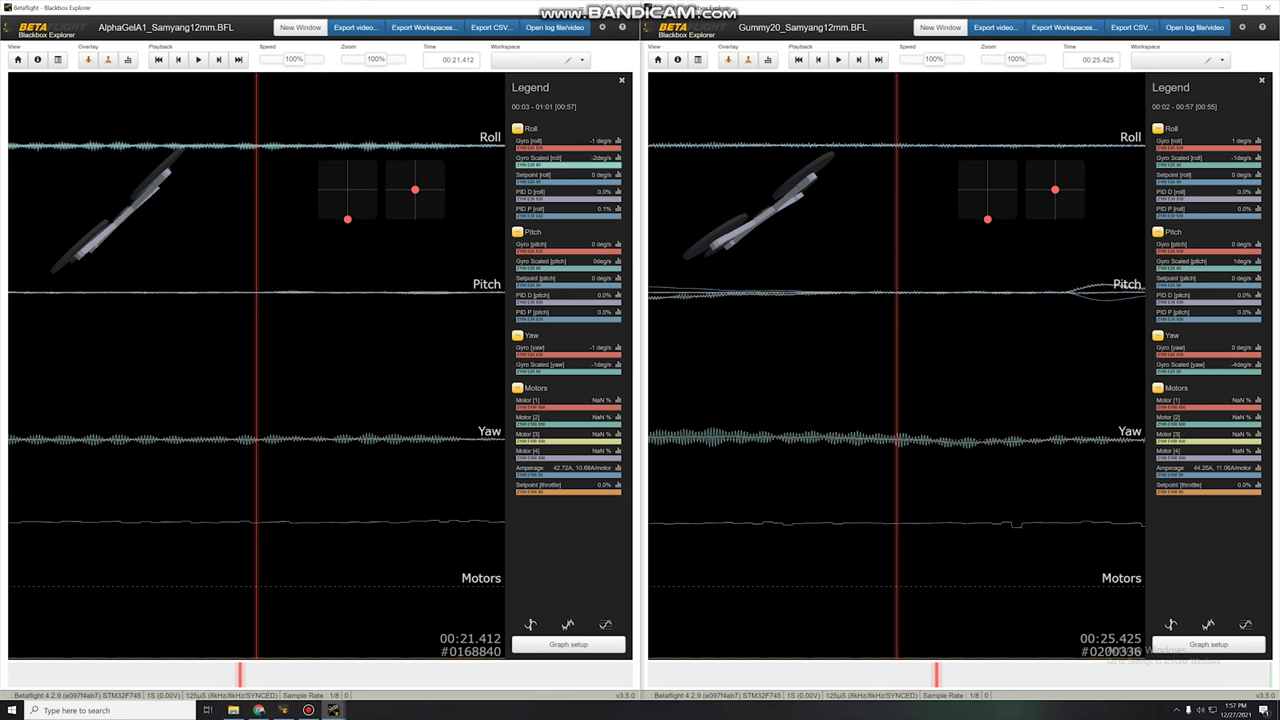
{"action": "left_click", "coordinate": [568, 158]}
{"action": "left_click", "coordinate": [200, 458]}
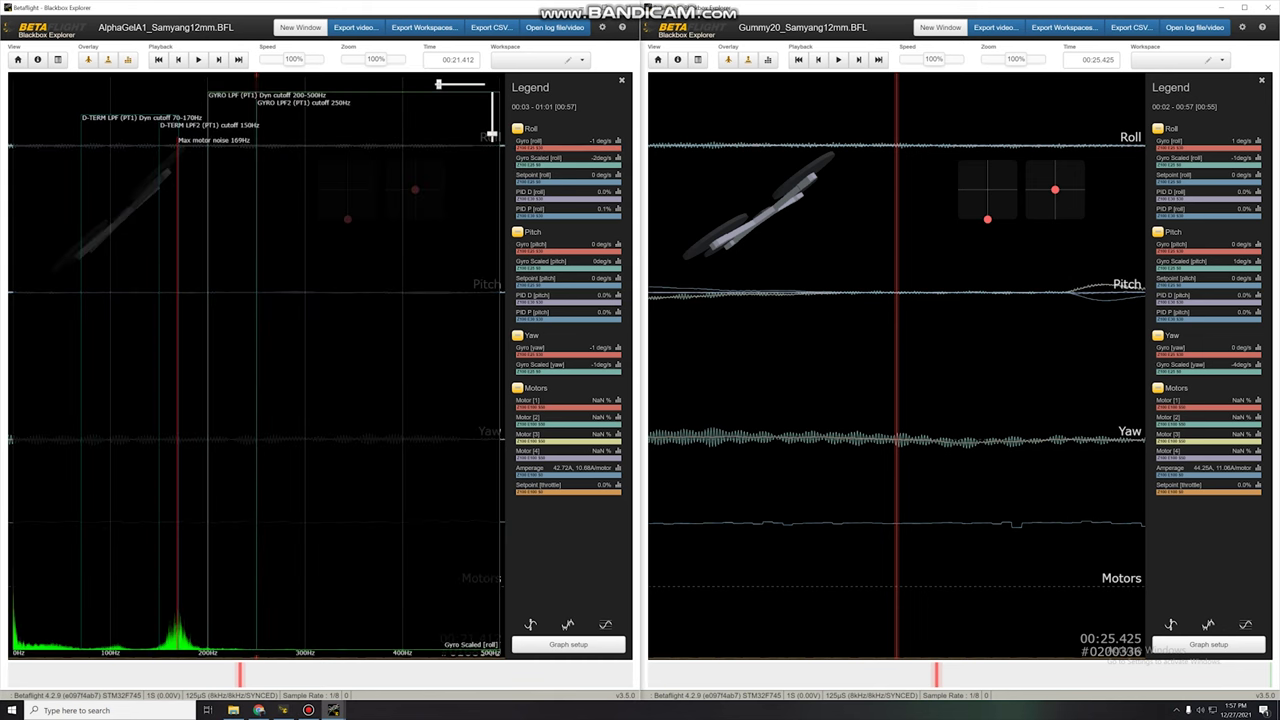
{"action": "left_click", "coordinate": [1208, 158]}
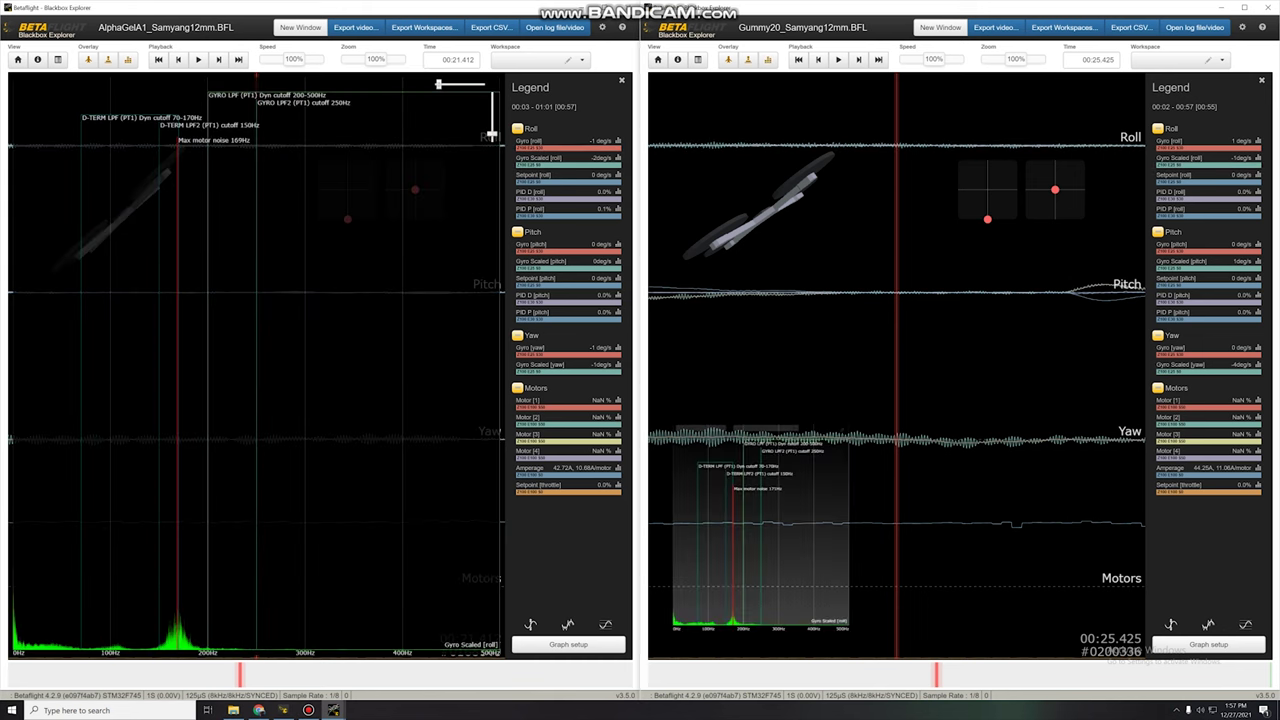
{"action": "left_click", "coordinate": [840, 433]}
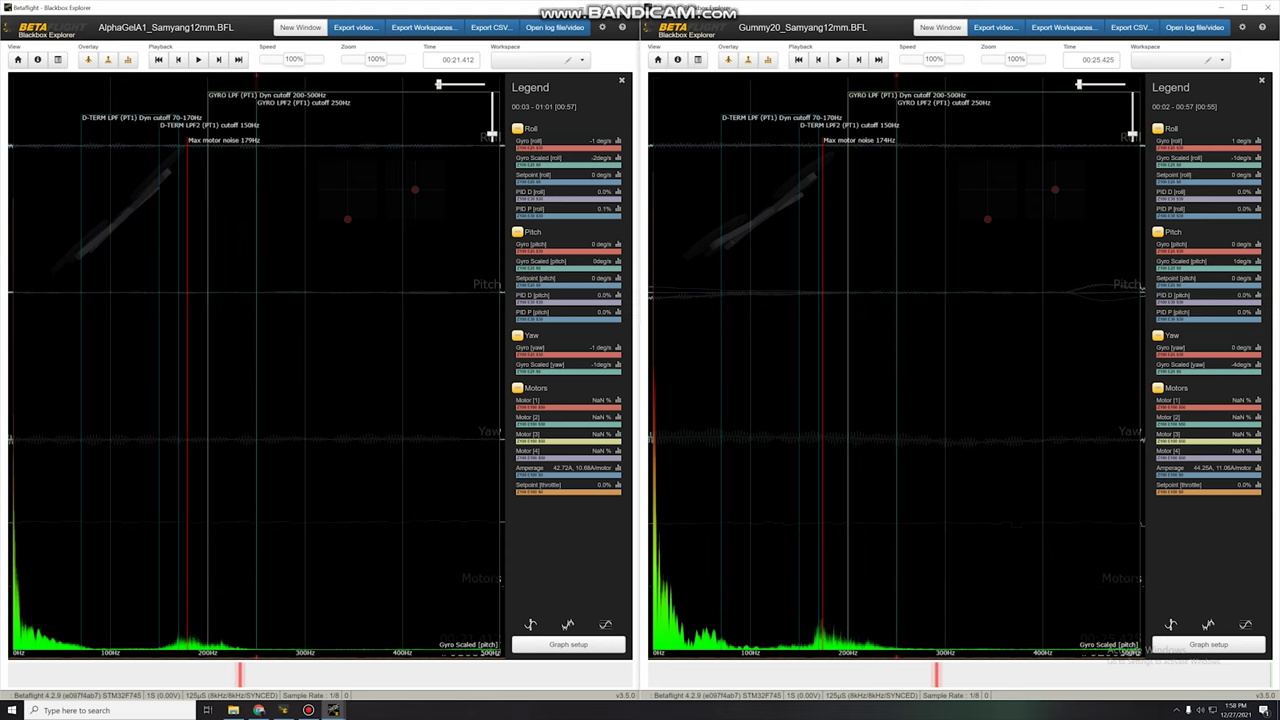
Compare the Gyro Scaled [pitch] spectra of the AlphaGelA1 and Gummy20 Samyang12mm logs, followed by their Gyro Scaled [yaw] spectra.
{"action": "left_click", "coordinate": [568, 370]}
{"action": "left_click", "coordinate": [1208, 368]}
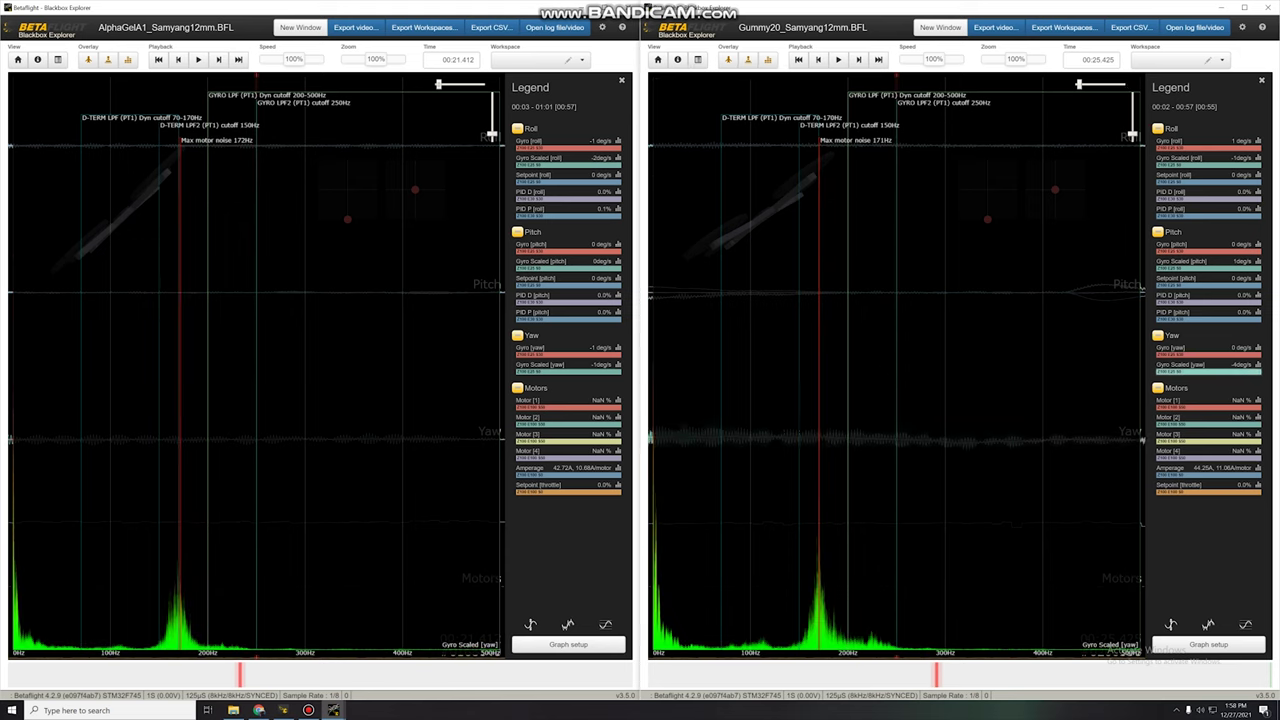